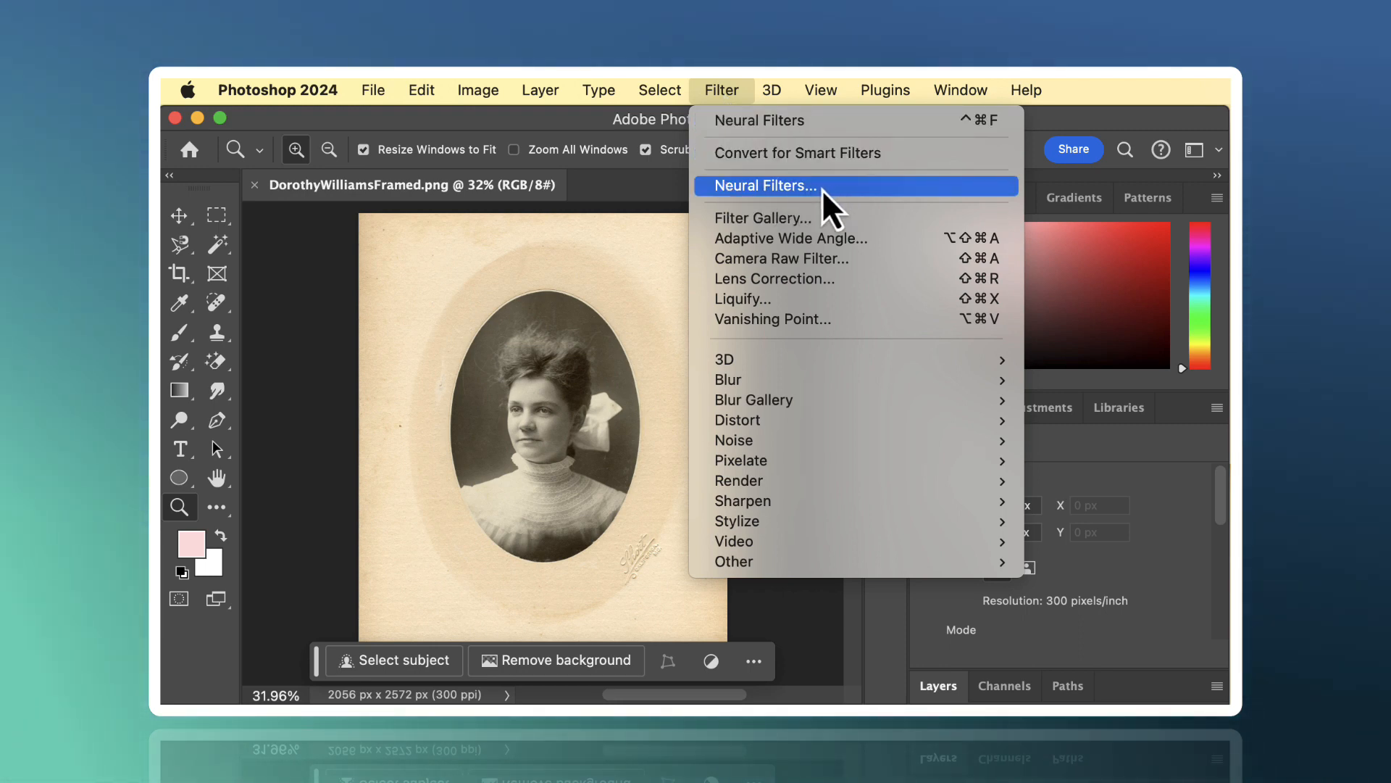
# - Open Neural Filters for the framed portrait and enable the Photo Restoration filter
pyautogui.click(783, 190)
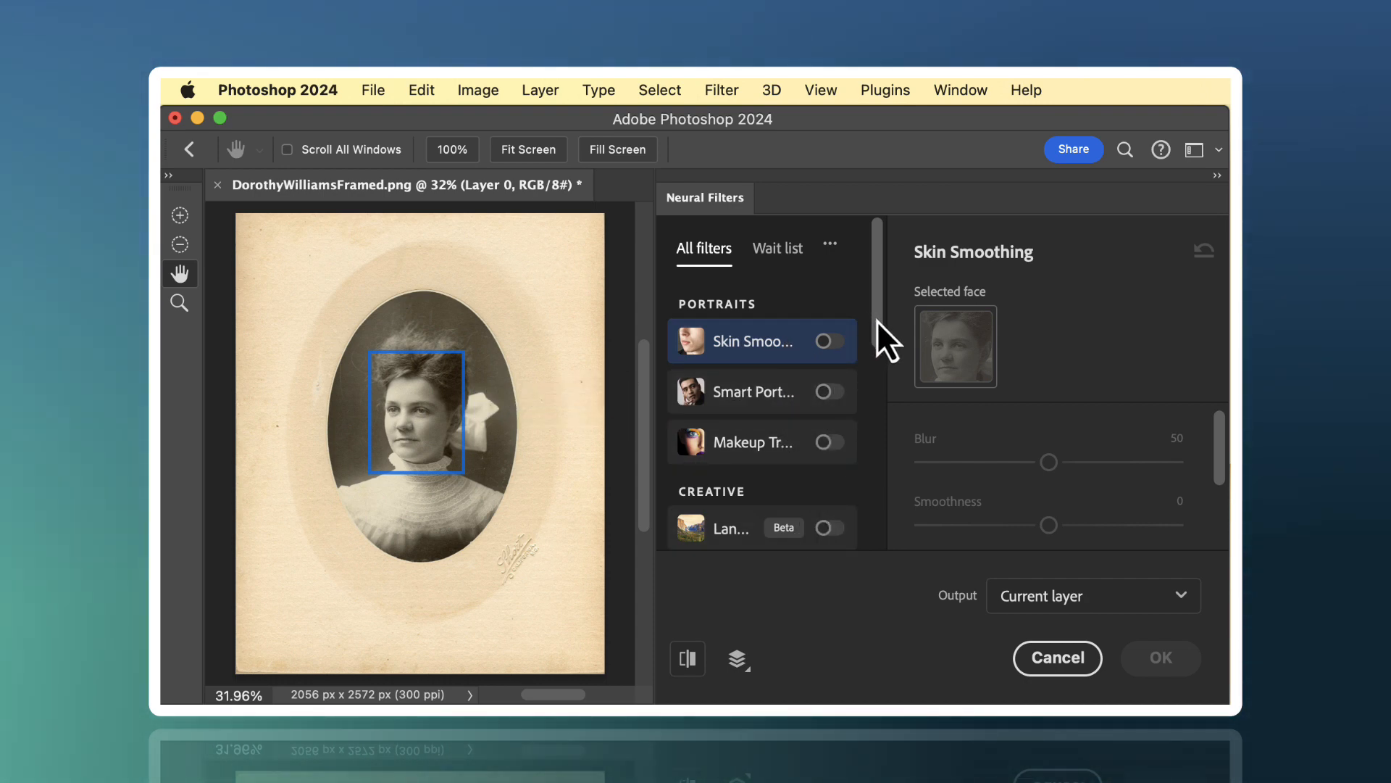
pyautogui.moveTo(877, 320); pyautogui.dragTo(887, 541)
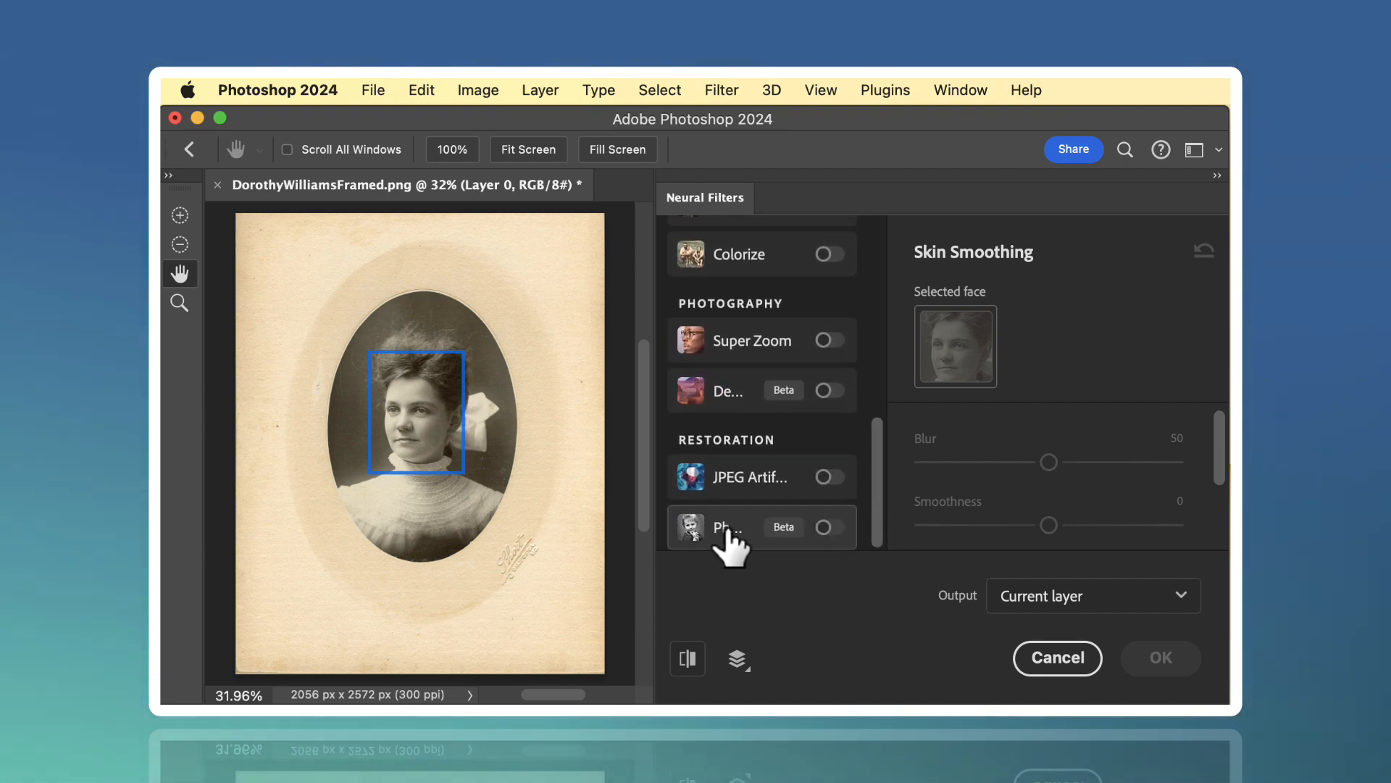
pyautogui.moveTo(727, 533)
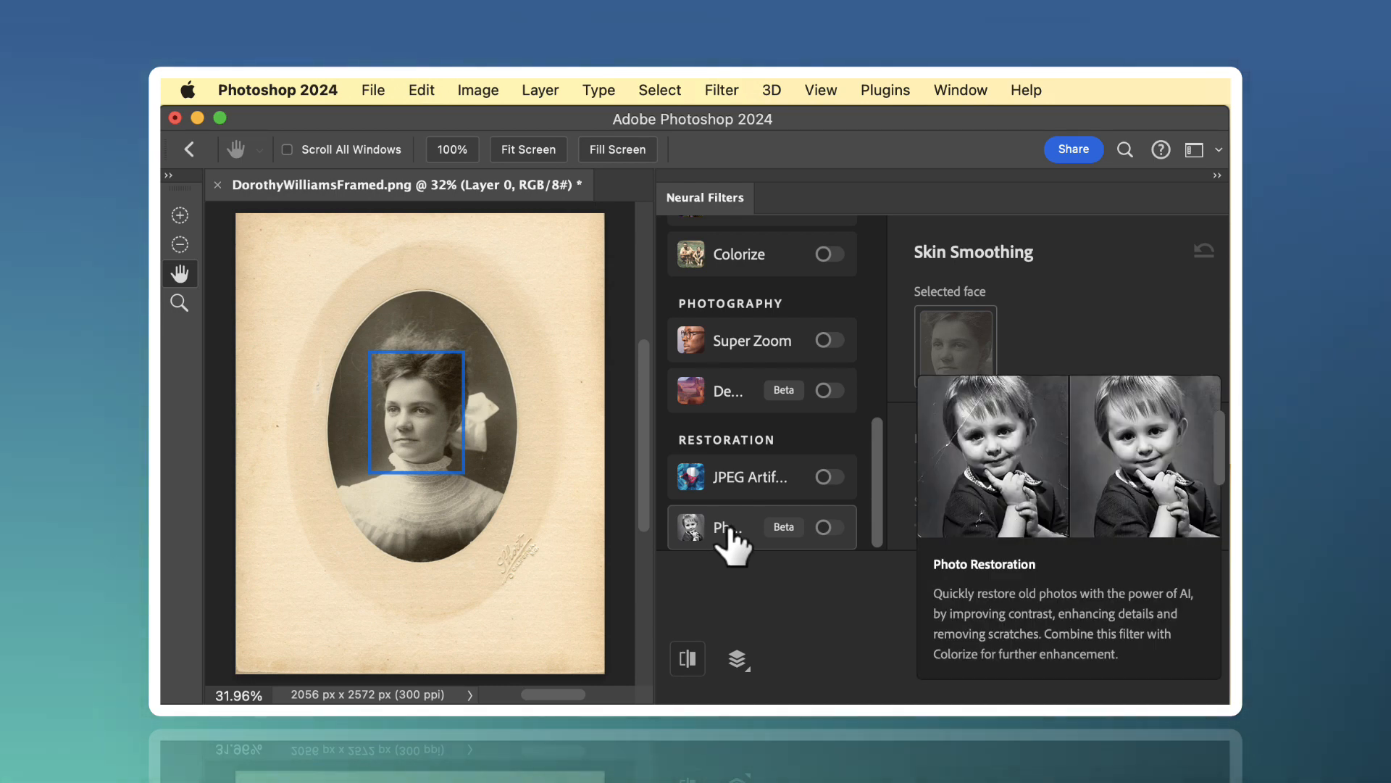
pyautogui.click(830, 527)
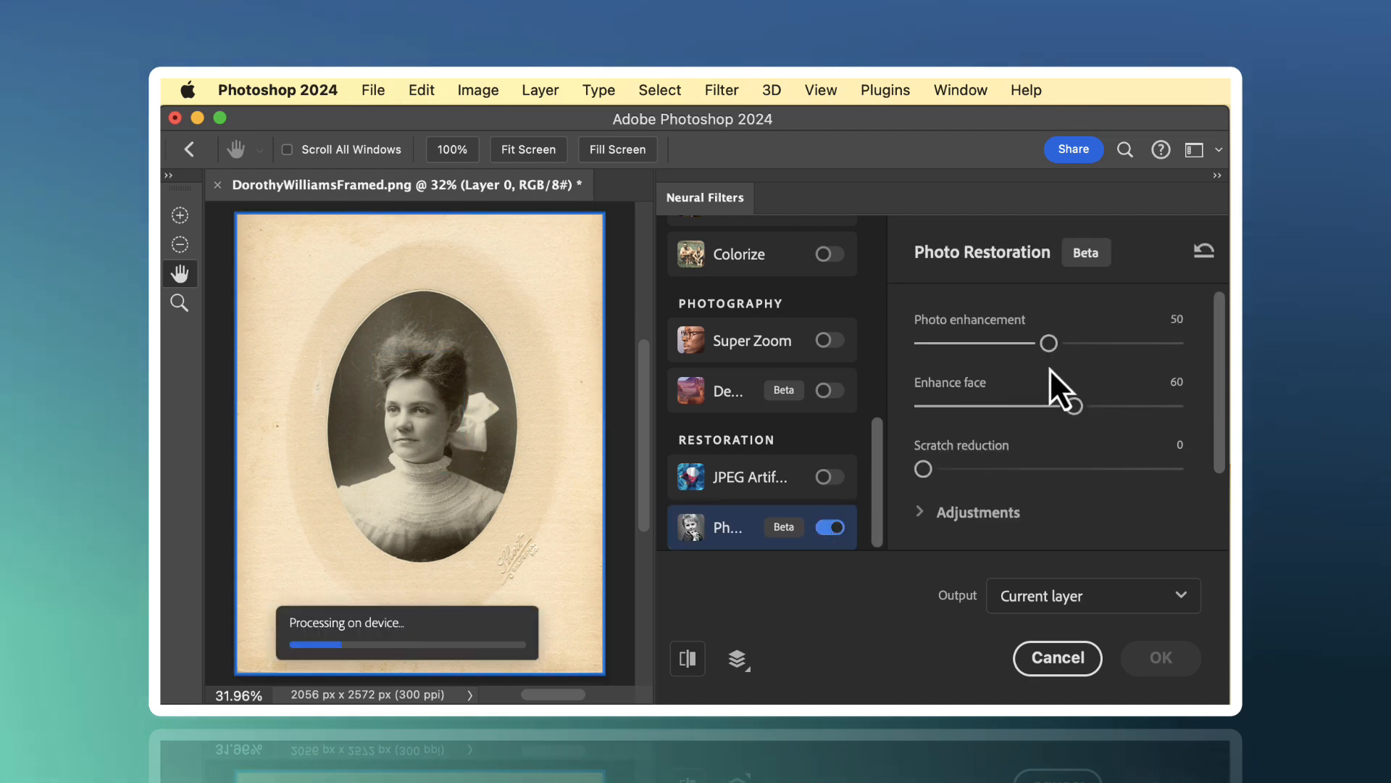
# - Set the restoration's photo enhancement to 80, enhance face to 42 and scratch reduction to 45
pyautogui.moveTo(1053, 345); pyautogui.dragTo(1129, 346)
pyautogui.moveTo(1075, 406); pyautogui.dragTo(1028, 414)
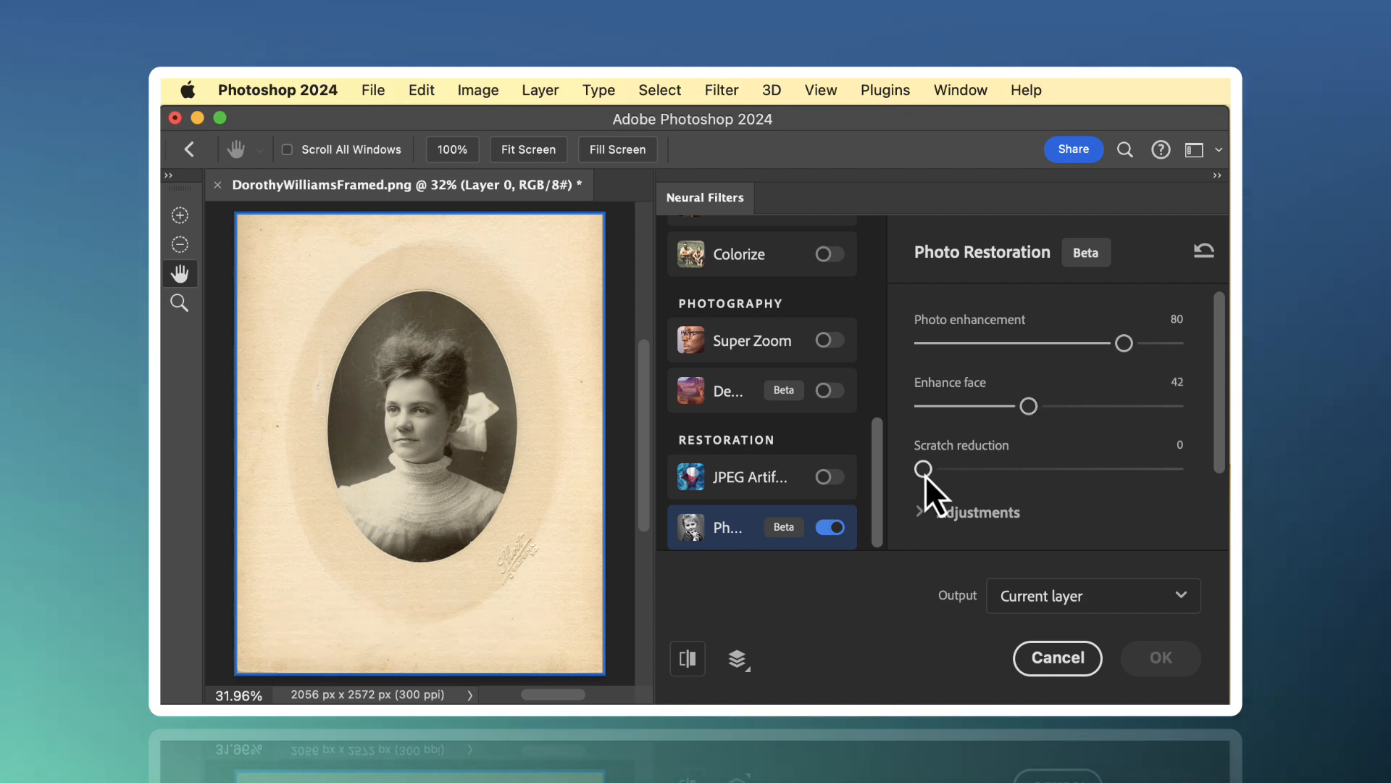
pyautogui.moveTo(923, 468); pyautogui.dragTo(1023, 468)
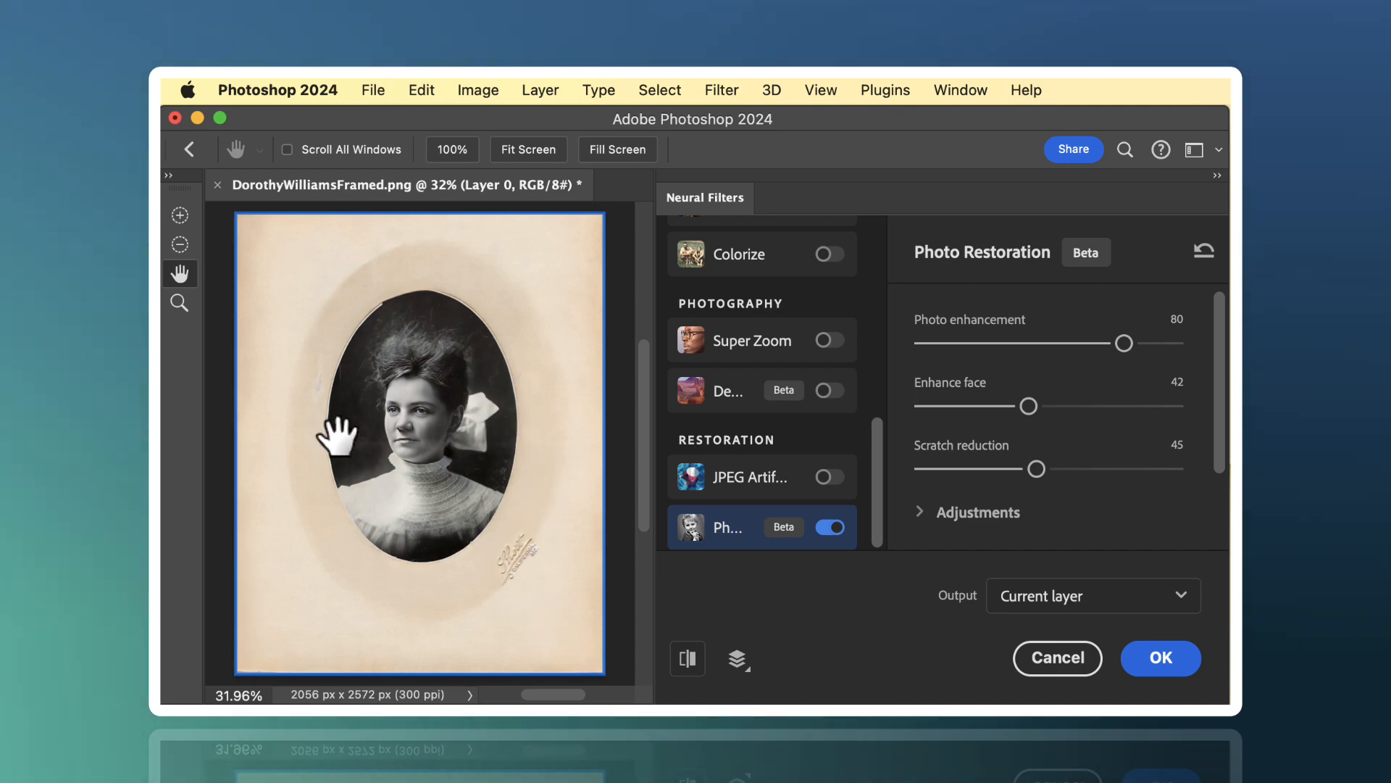
# - Check the restored face at 100% and apply the Photo Restoration filter to the current layer
pyautogui.click(179, 303)
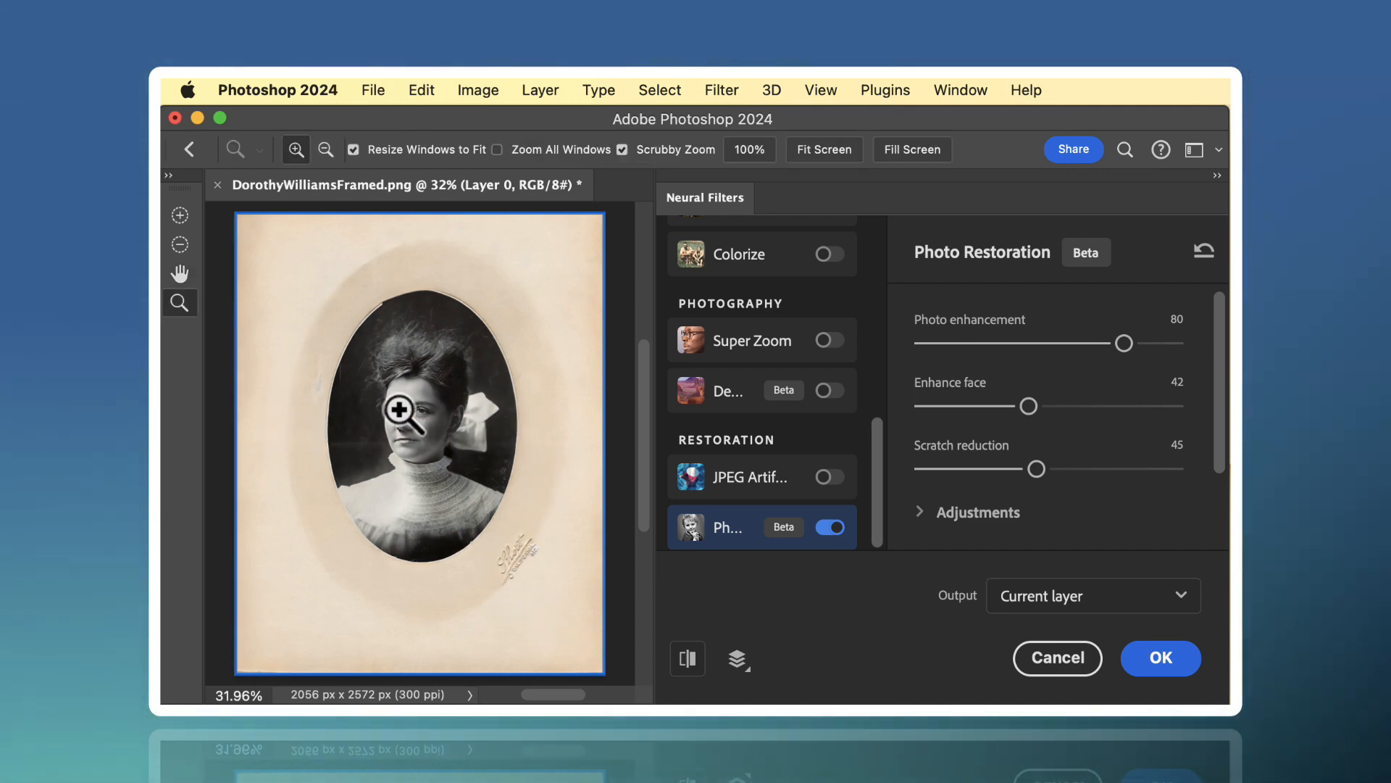
pyautogui.click(416, 427)
pyautogui.click(418, 427)
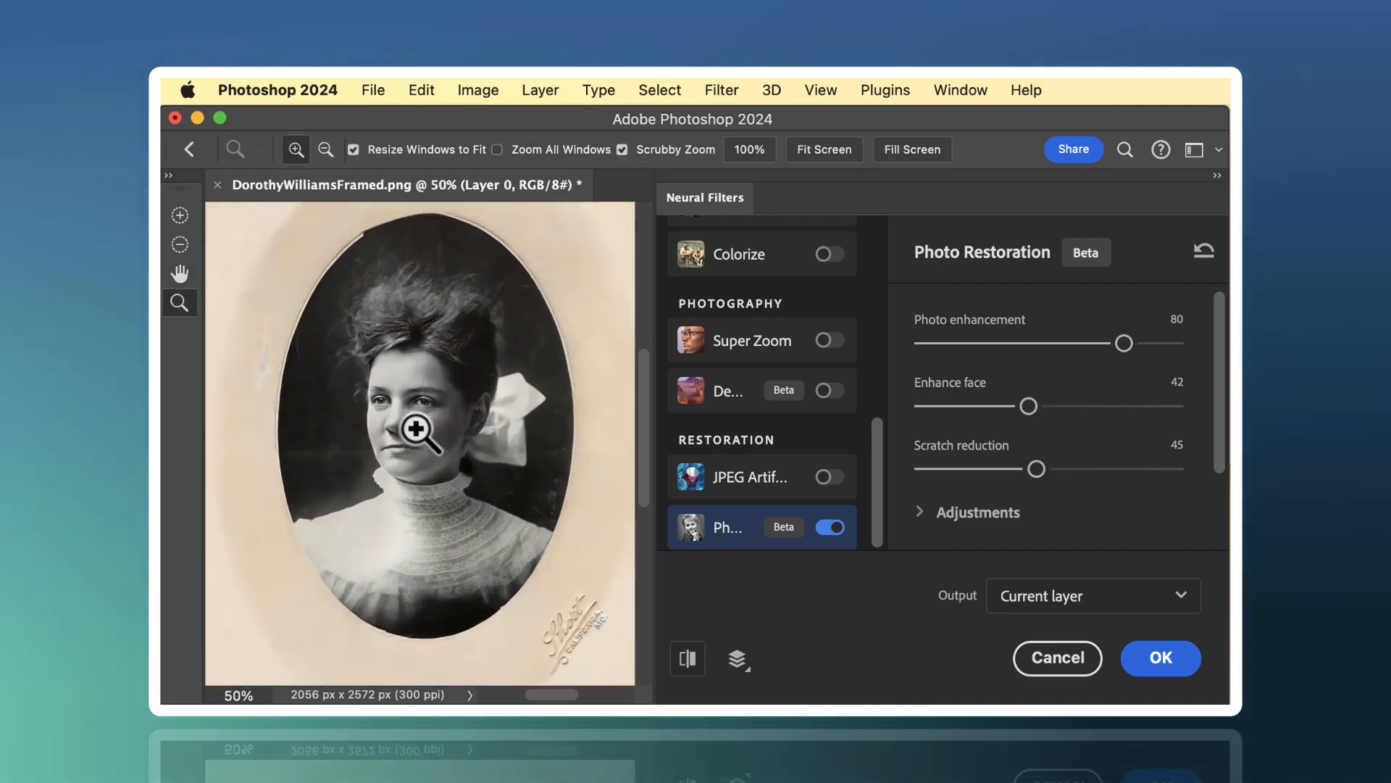
pyautogui.click(417, 427)
pyautogui.click(417, 429)
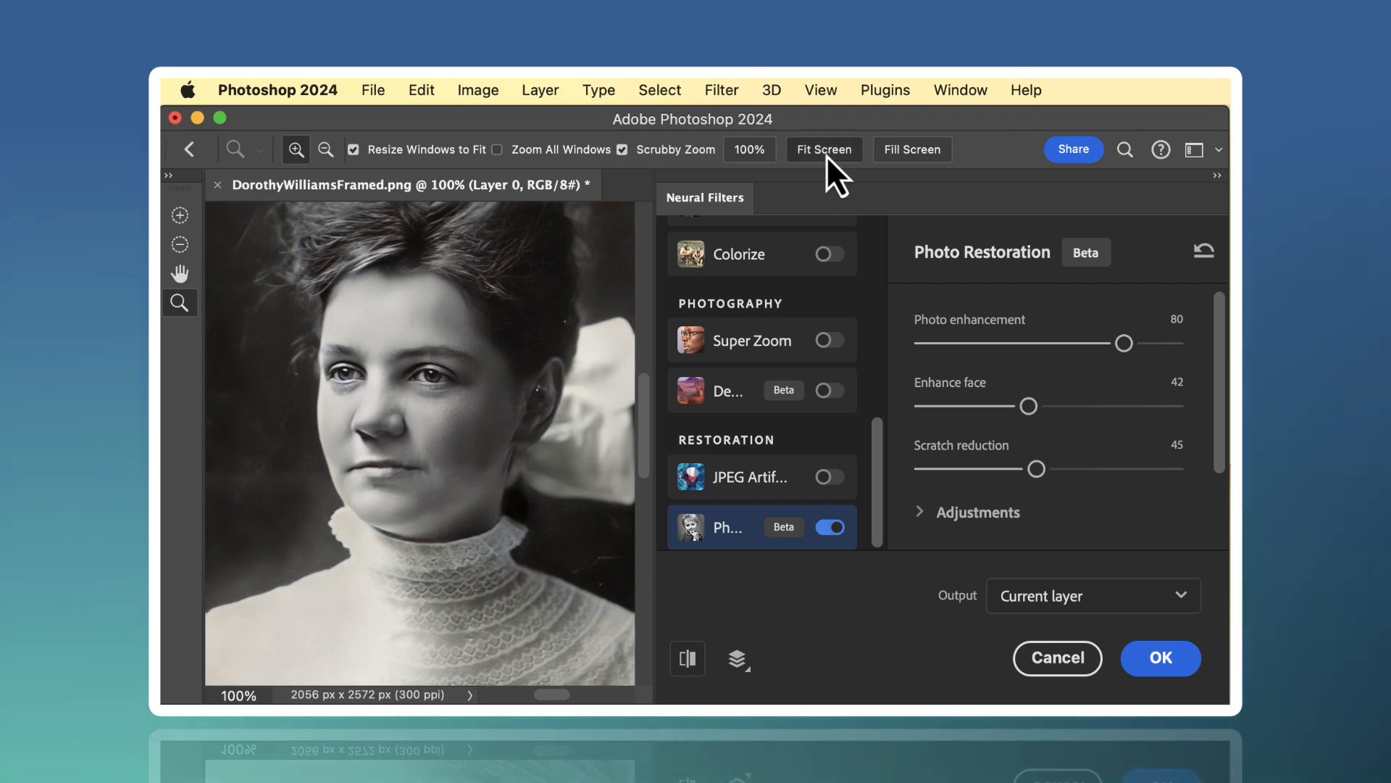
pyautogui.click(826, 155)
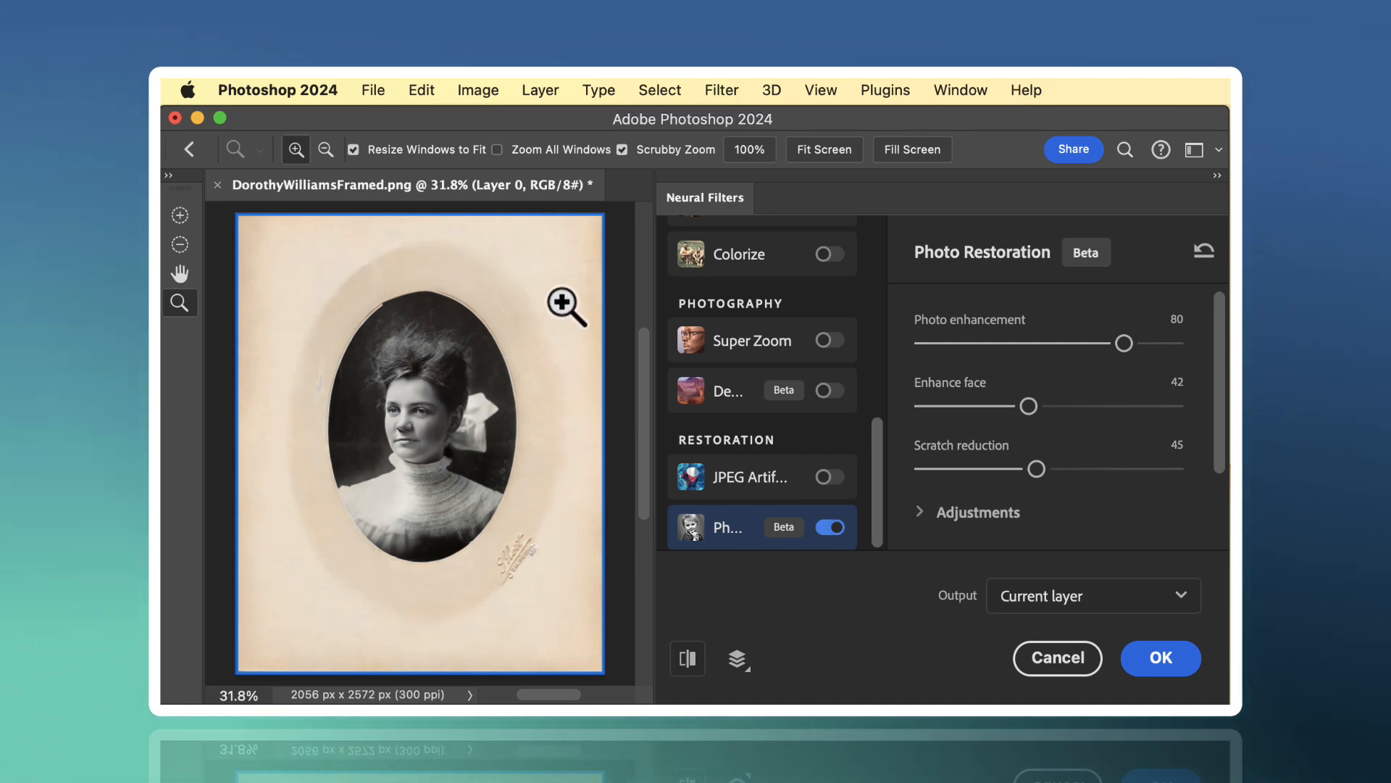
pyautogui.click(1172, 663)
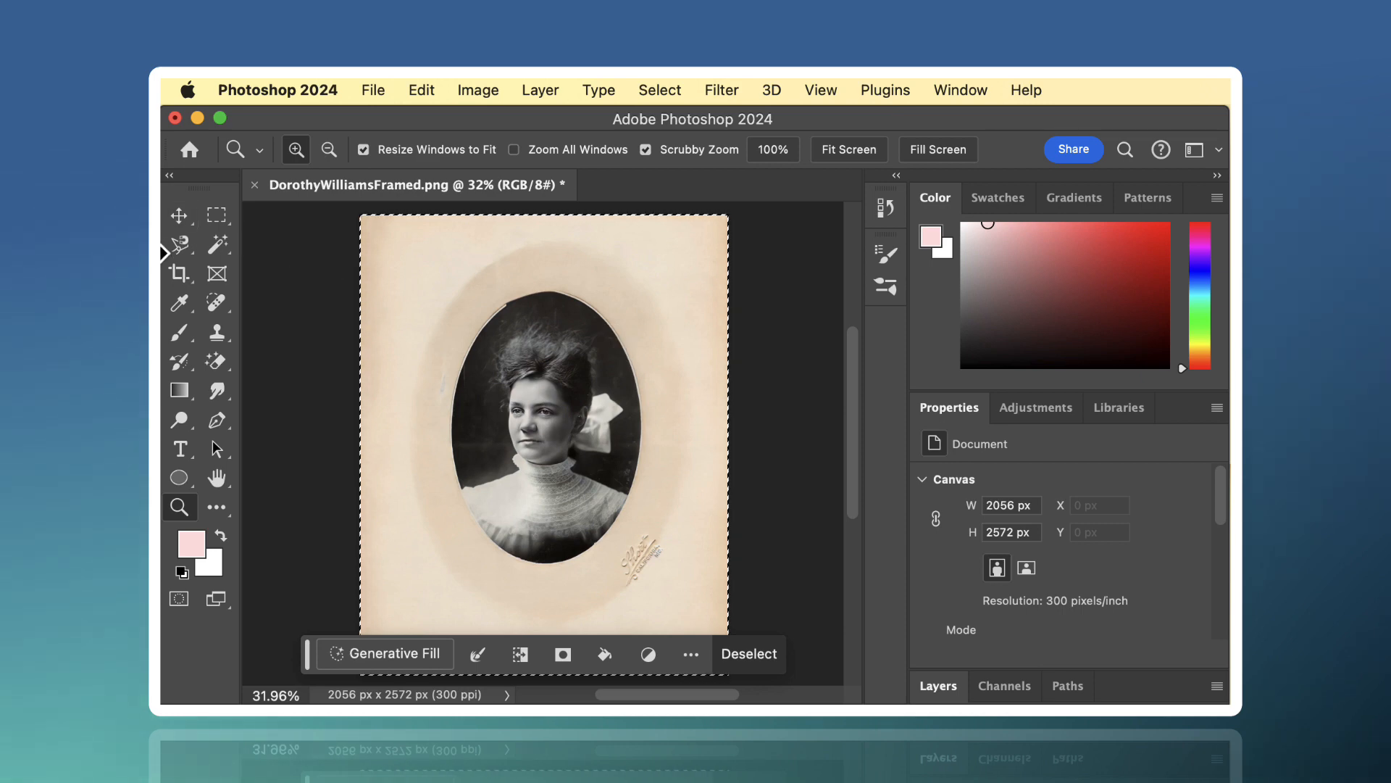
# - Crop the image closely around the oval portrait to about 1144 by 1638 px
pyautogui.click(180, 276)
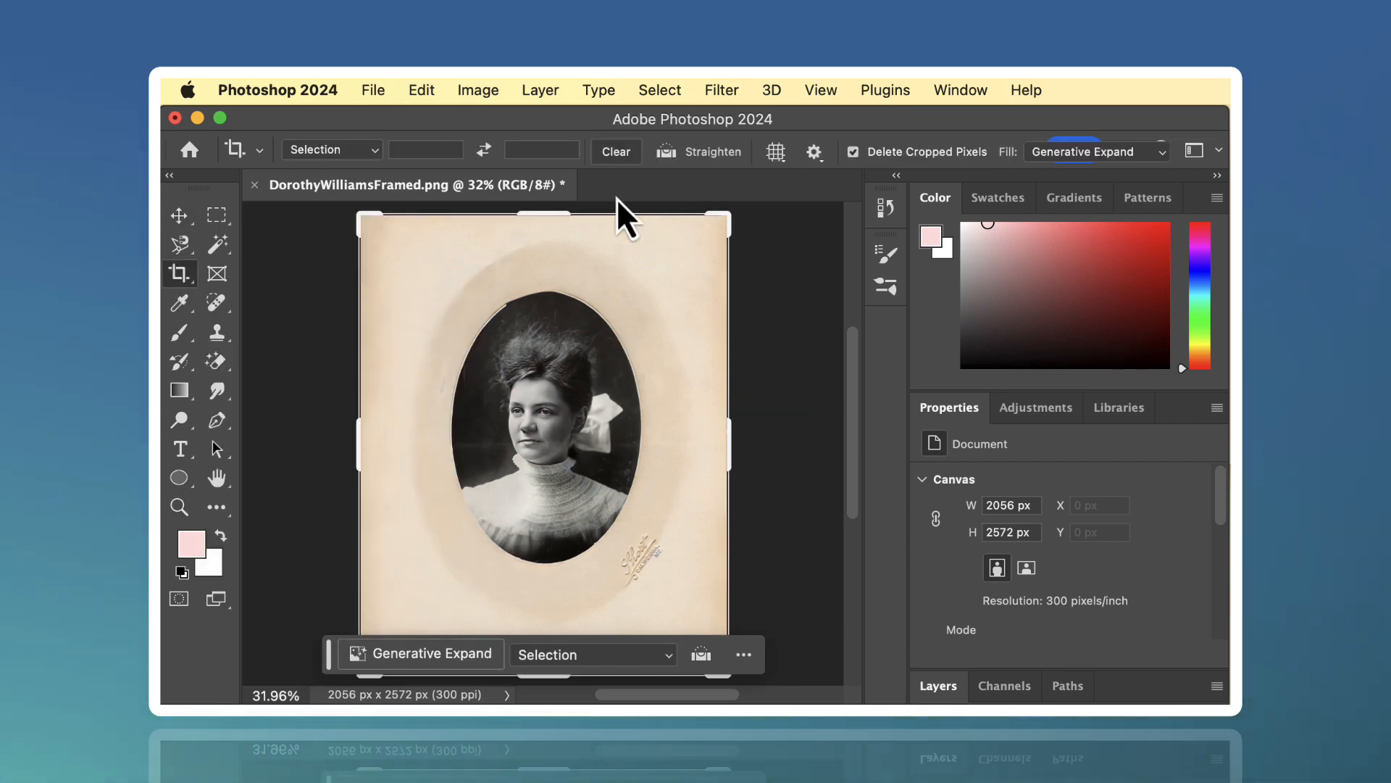
pyautogui.moveTo(553, 212); pyautogui.dragTo(551, 252)
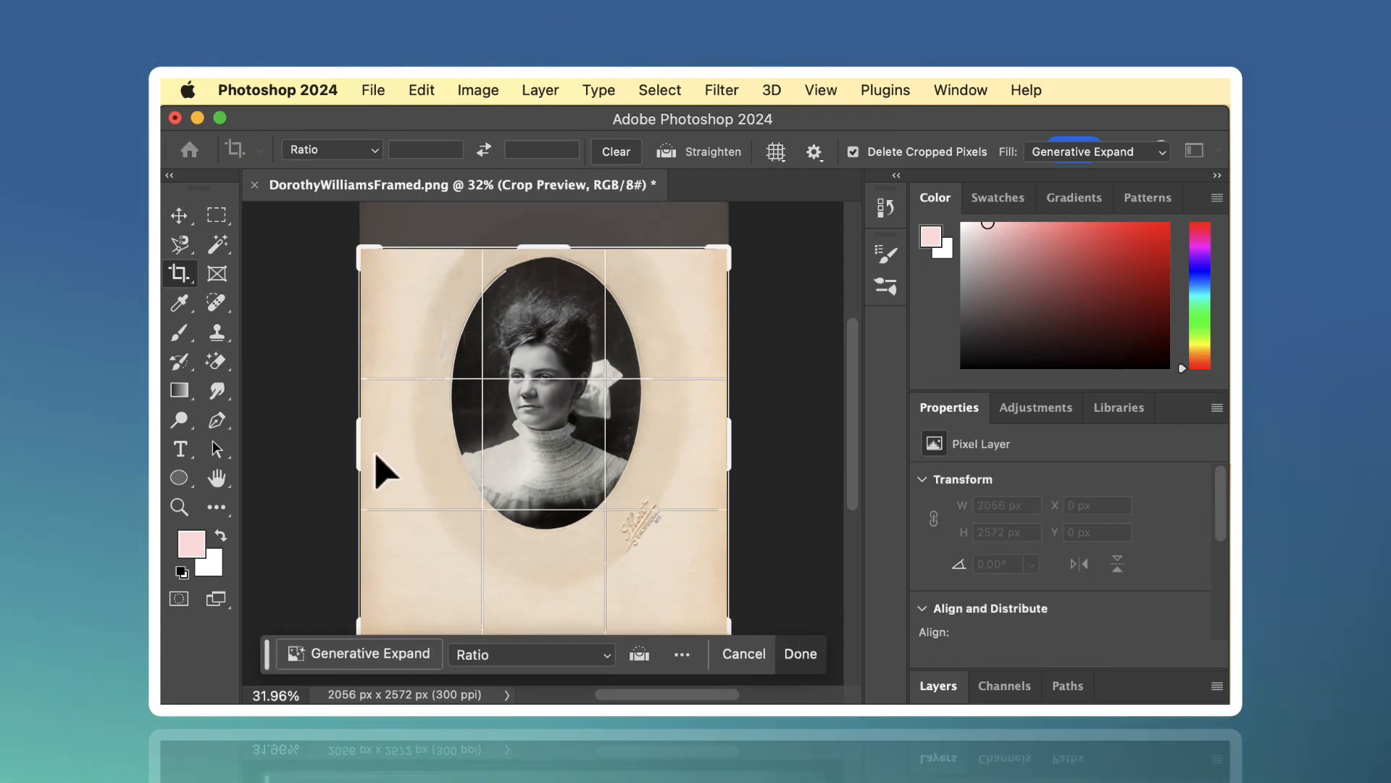
pyautogui.moveTo(359, 454); pyautogui.dragTo(398, 456)
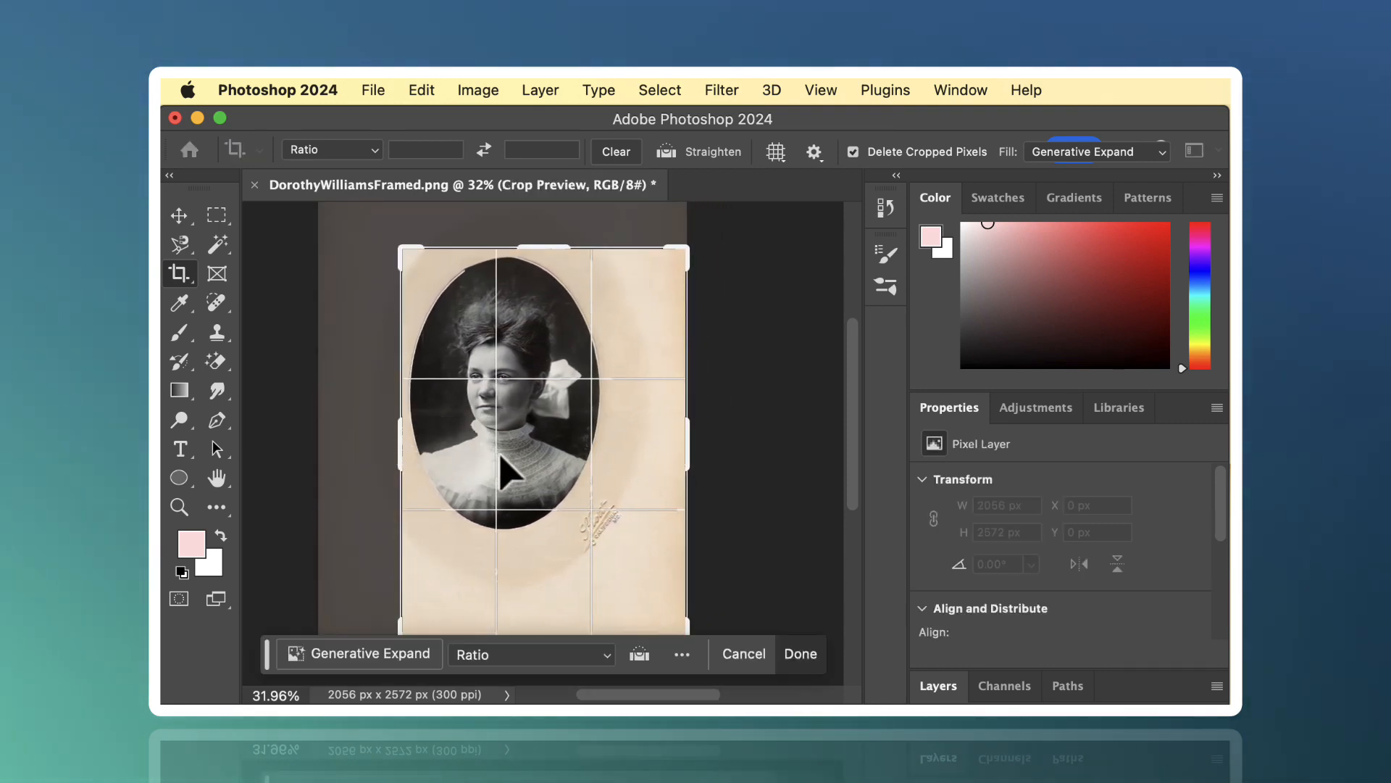
pyautogui.moveTo(689, 453); pyautogui.dragTo(650, 459)
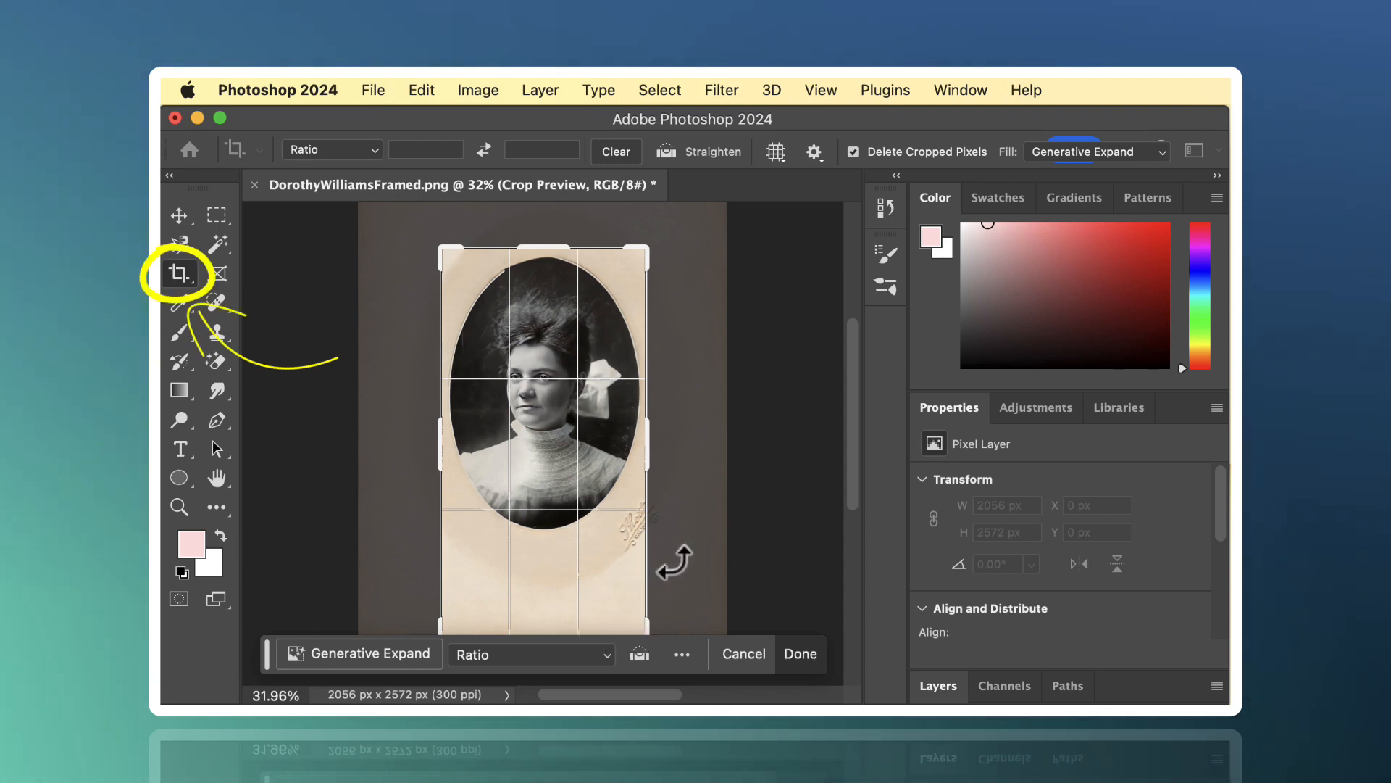
pyautogui.moveTo(565, 616); pyautogui.dragTo(567, 568)
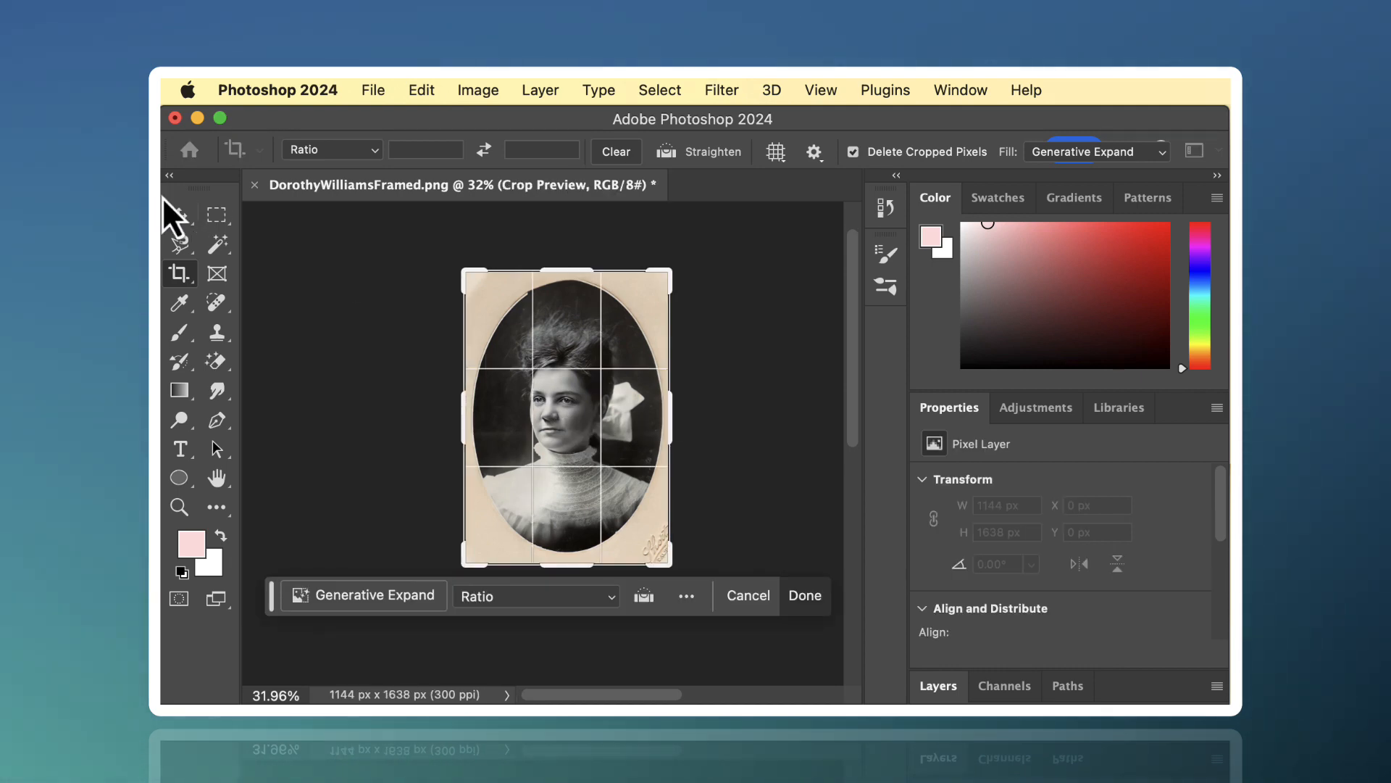
pyautogui.press('Return')
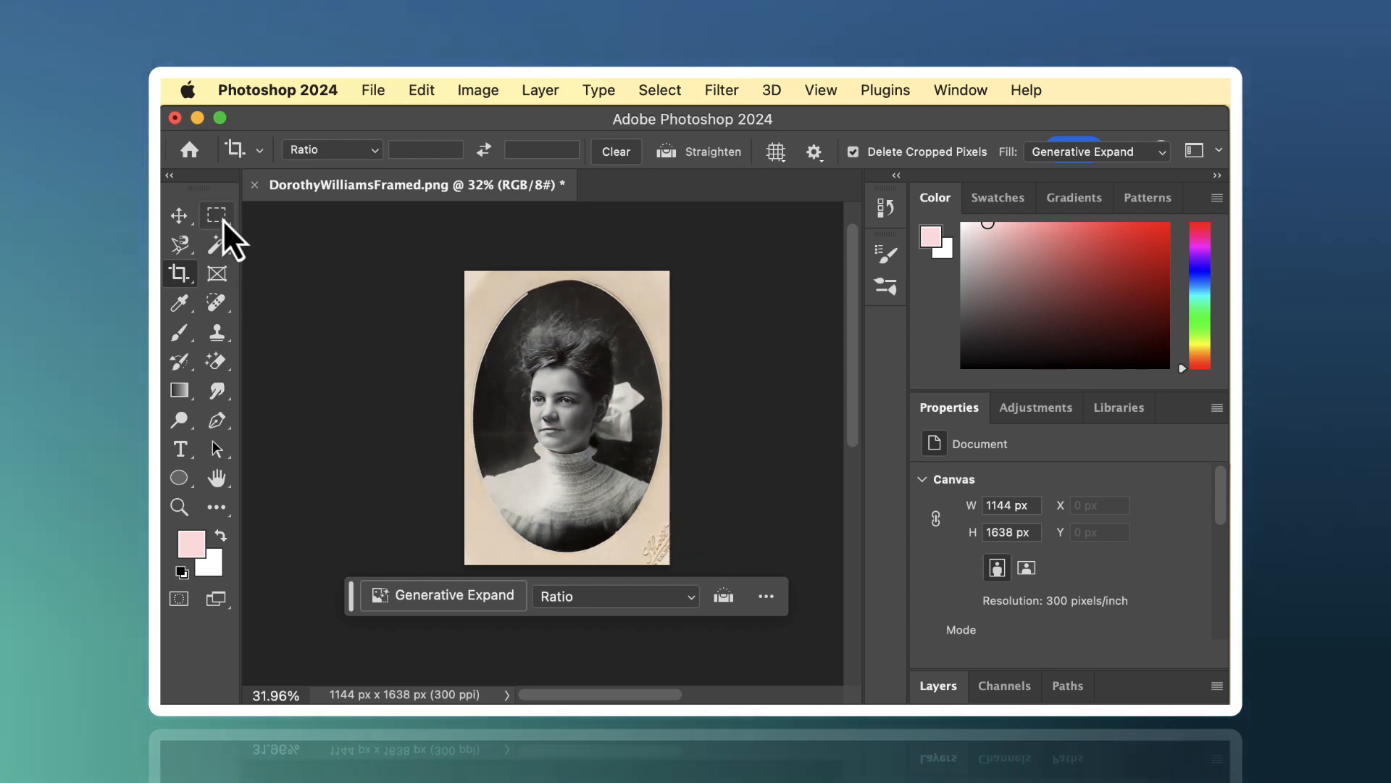
# - Draw an elliptical selection just inside the oval portrait's edge and invert it to select the surrounding frame
pyautogui.click(223, 219)
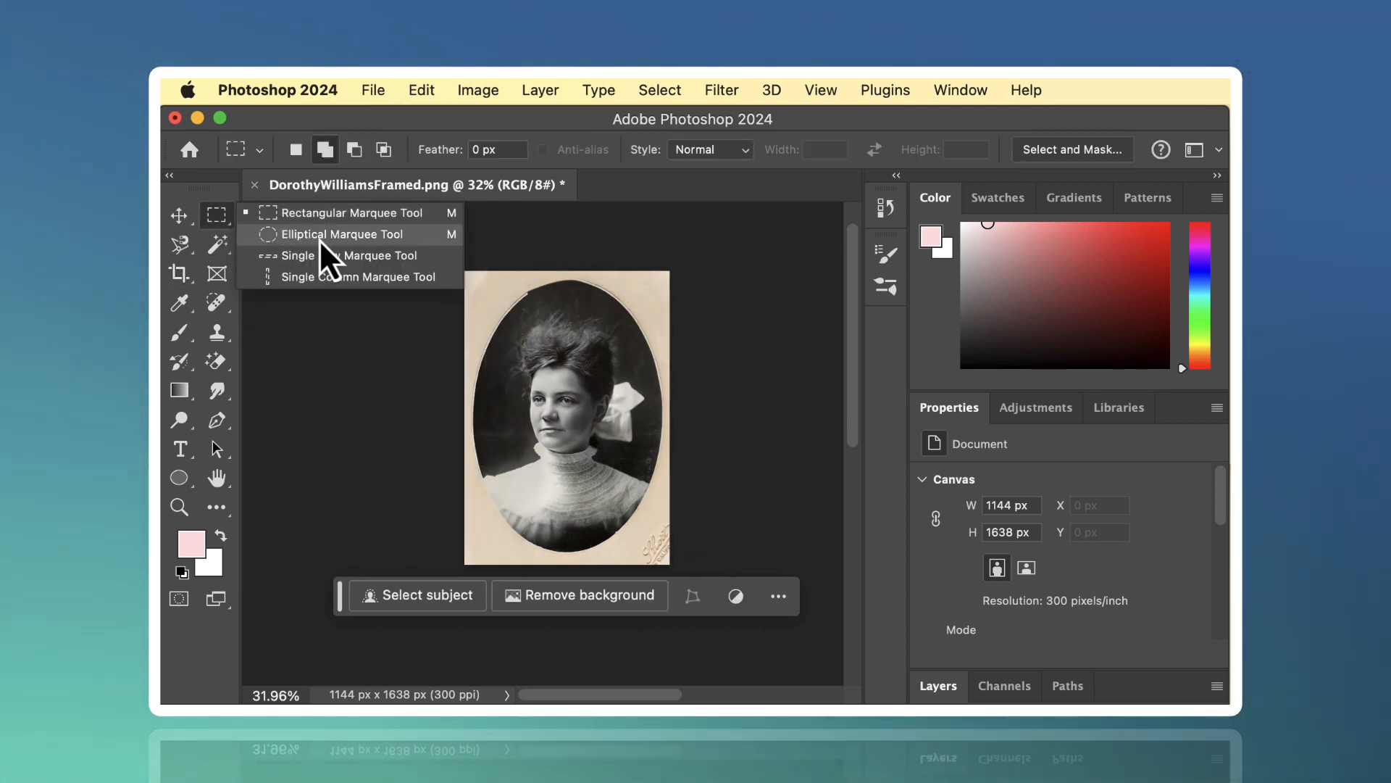
pyautogui.click(319, 235)
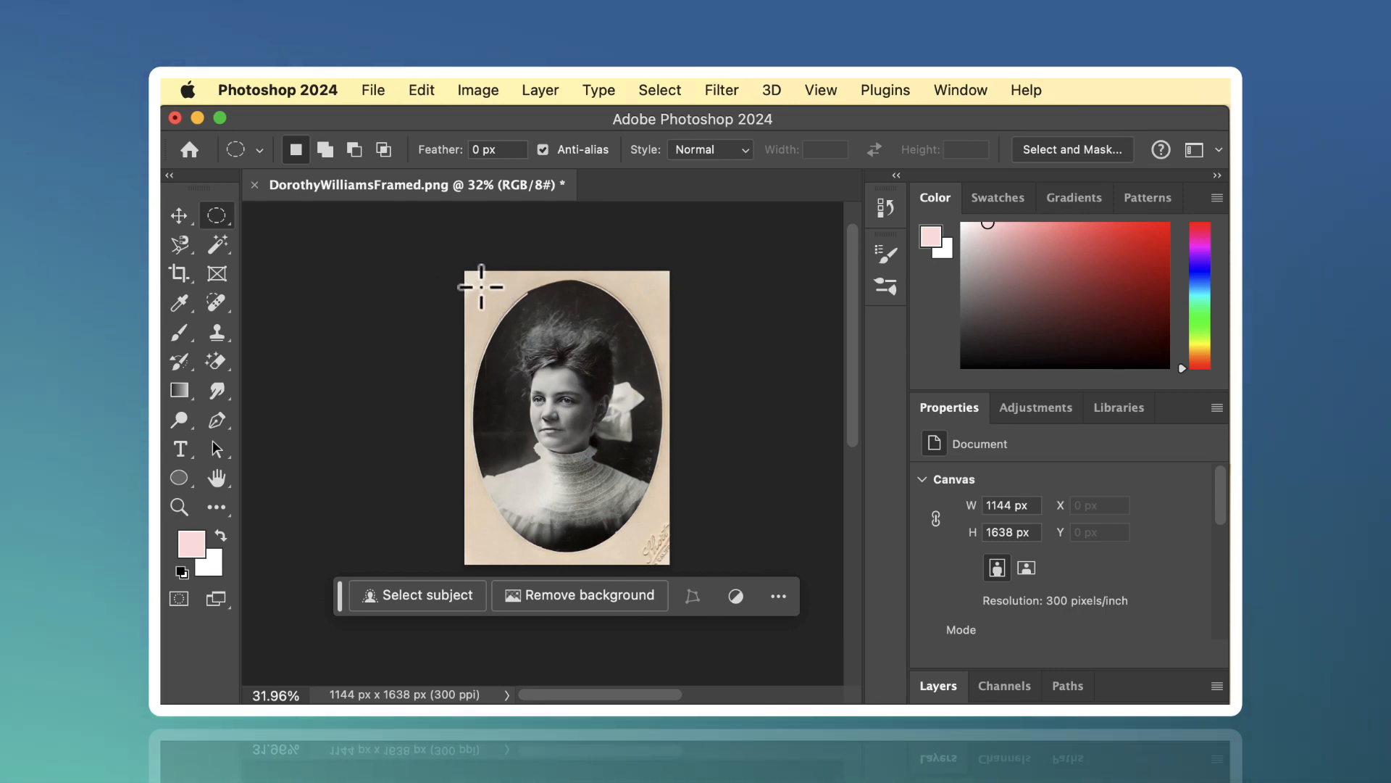
pyautogui.moveTo(481, 287); pyautogui.dragTo(657, 542)
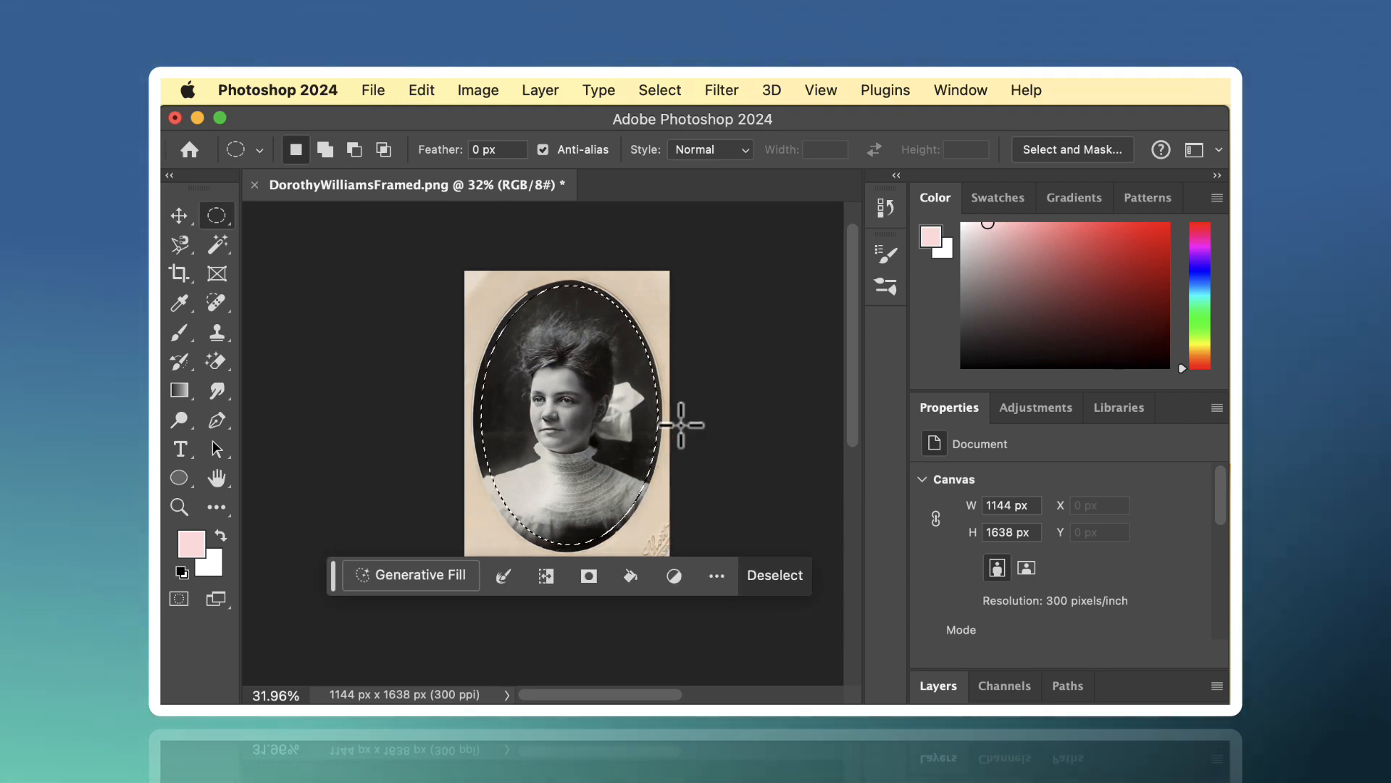
pyautogui.click(664, 94)
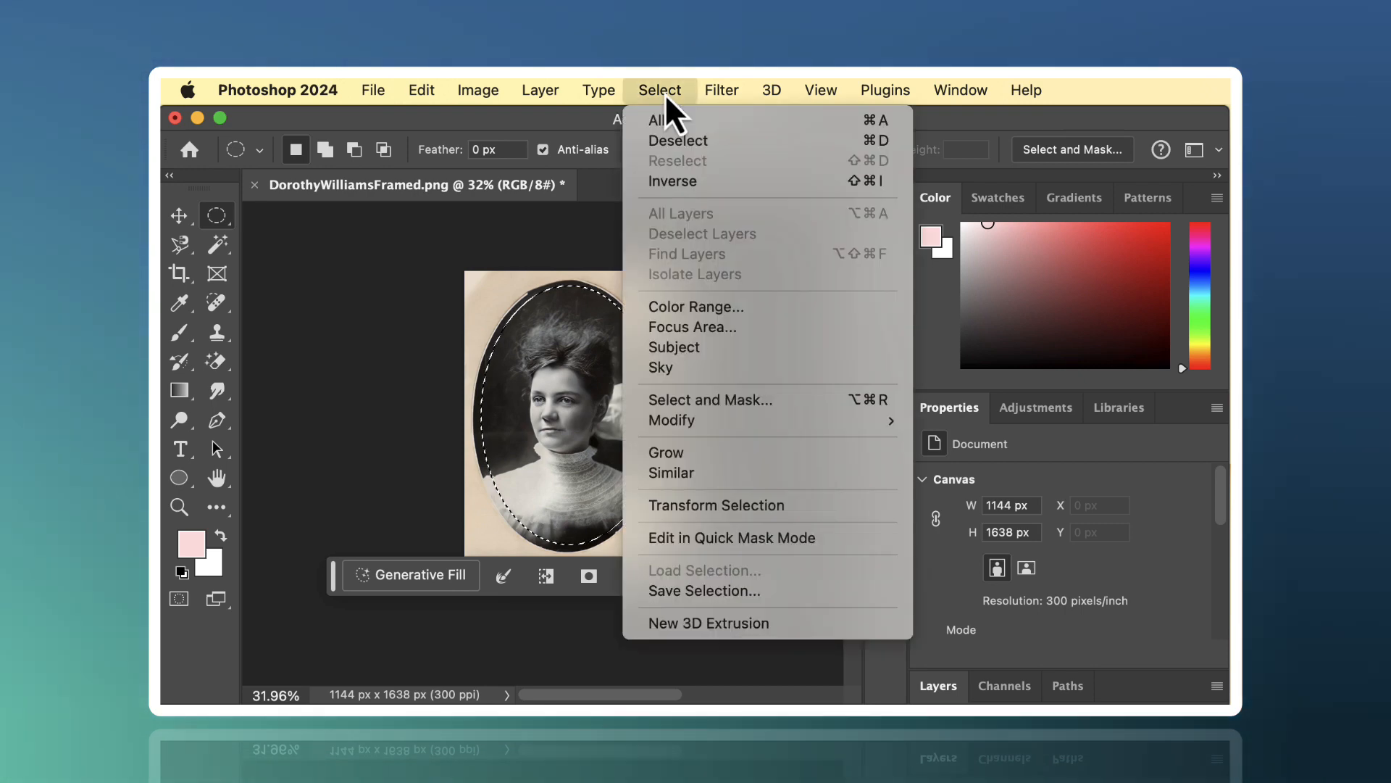
pyautogui.click(668, 188)
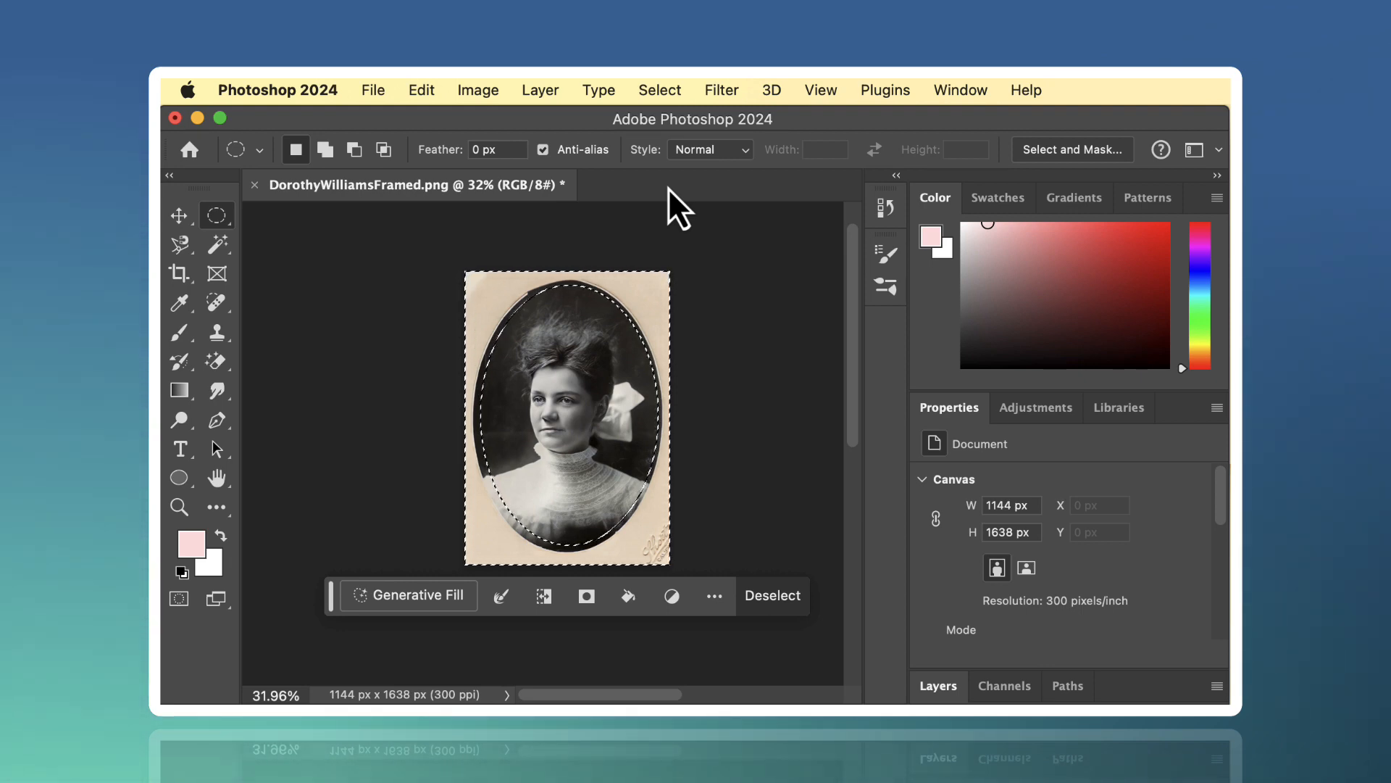
# - Fill the selected frame area with Content-Aware contents at 100% opacity and deselect it
pyautogui.hotkey('shift', 'BackSpace')
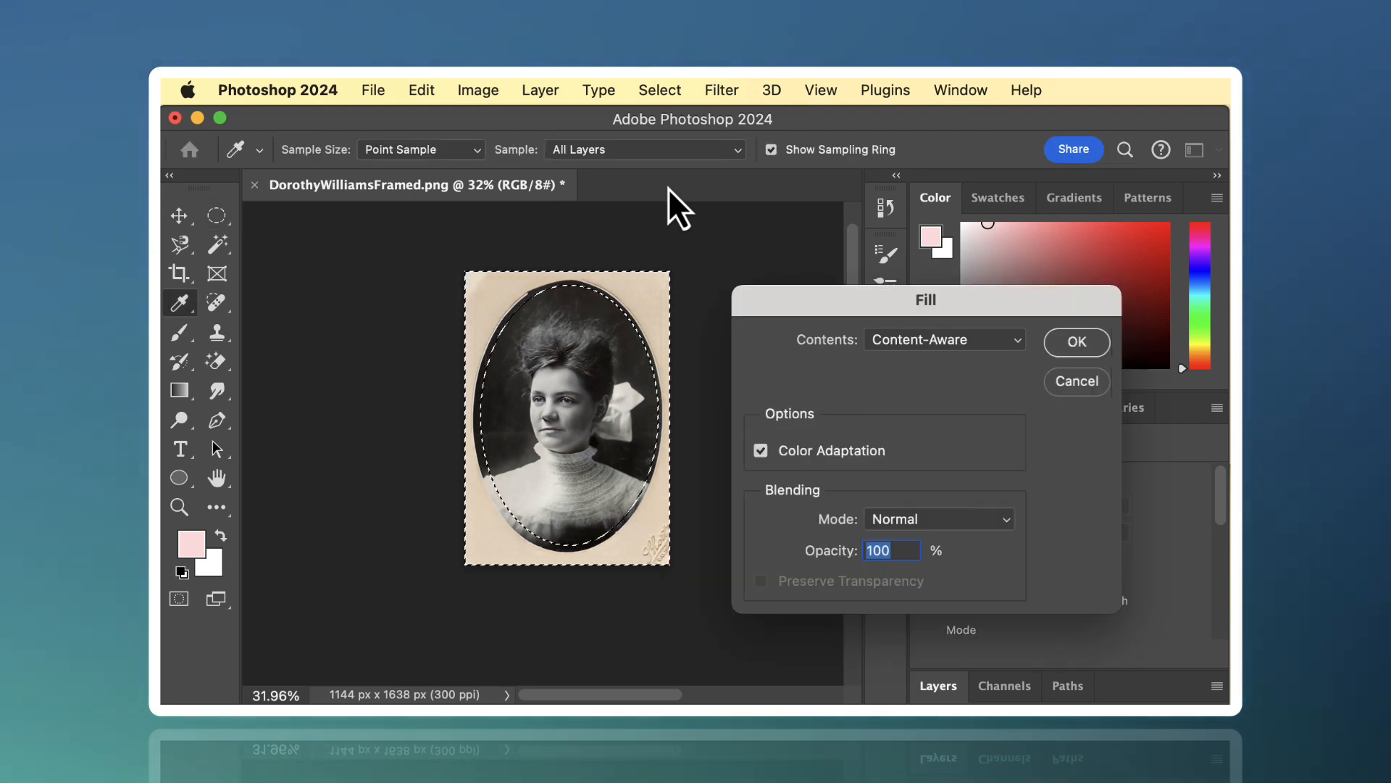
pyautogui.click(1019, 347)
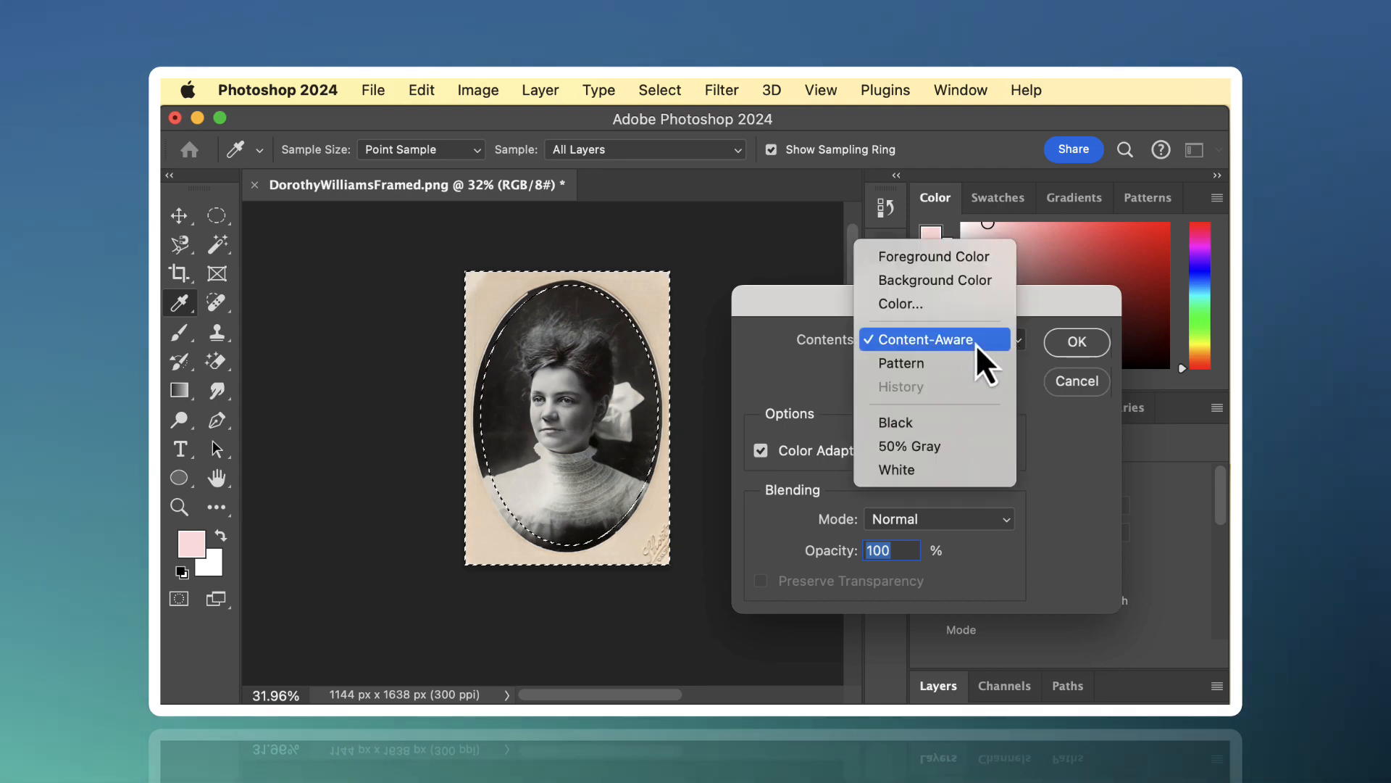
pyautogui.click(952, 341)
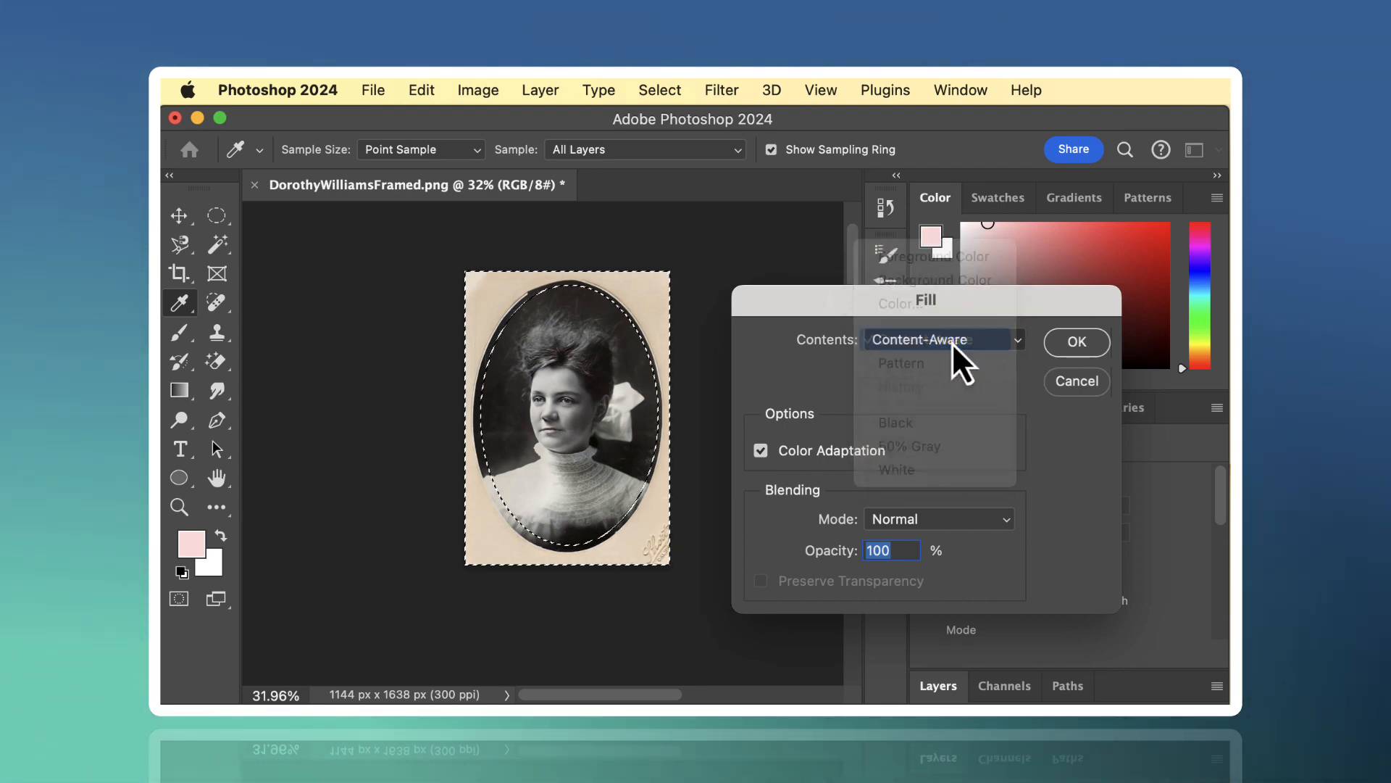
pyautogui.click(1078, 342)
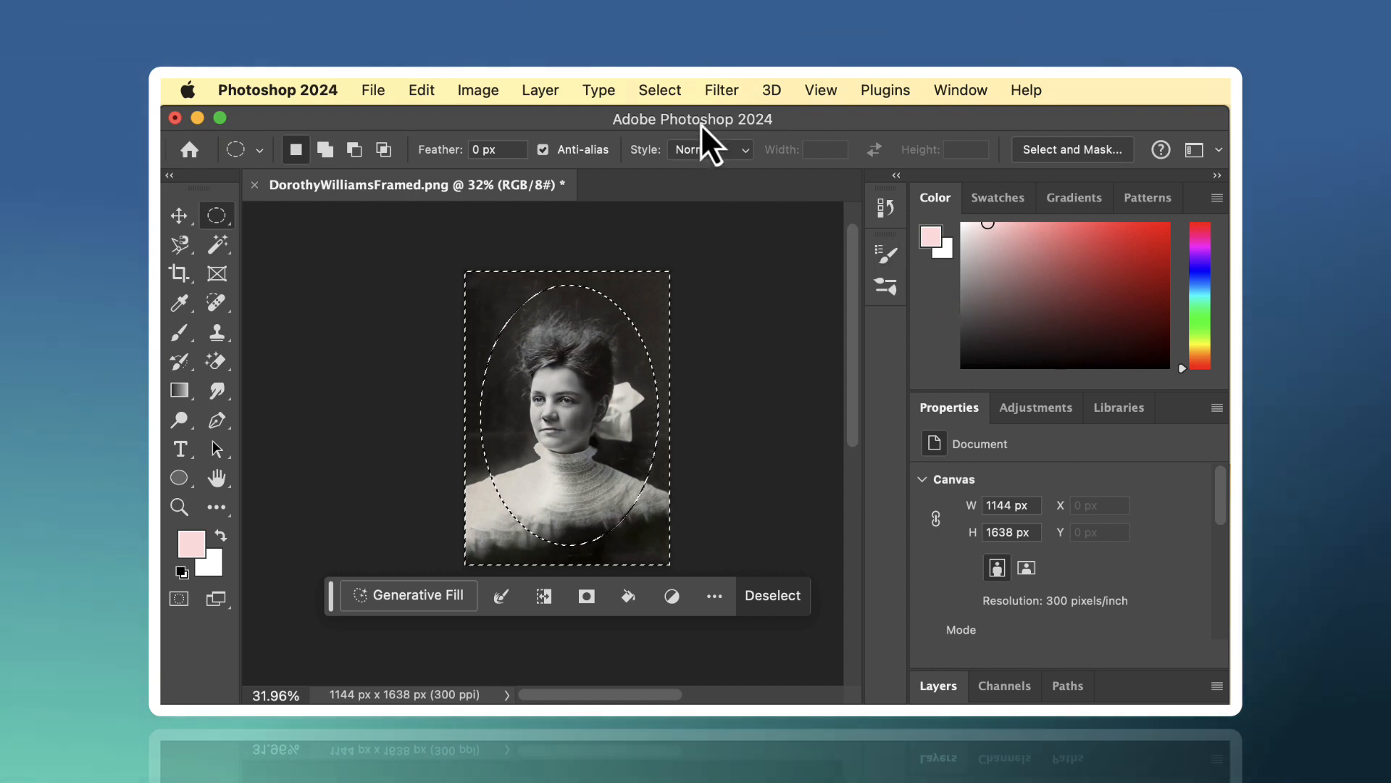
pyautogui.click(661, 92)
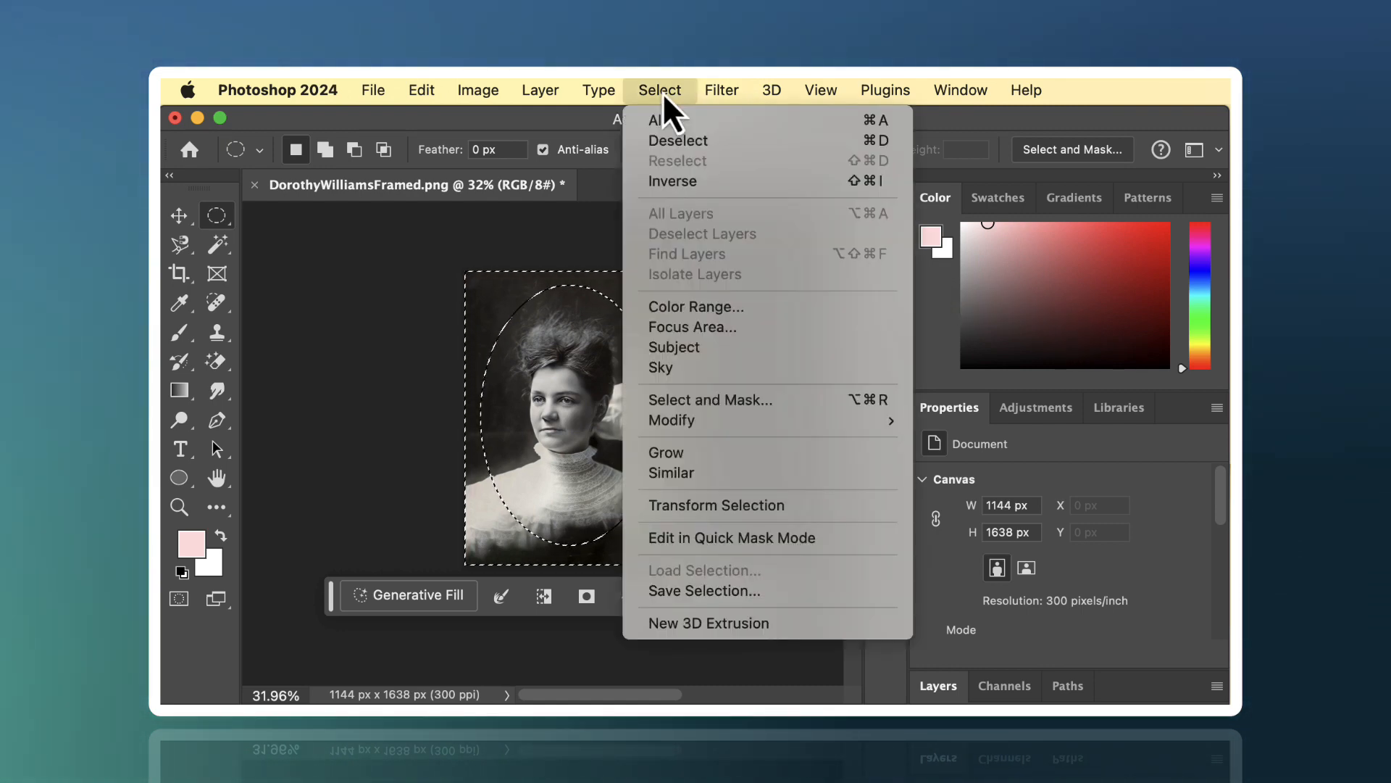
pyautogui.click(672, 148)
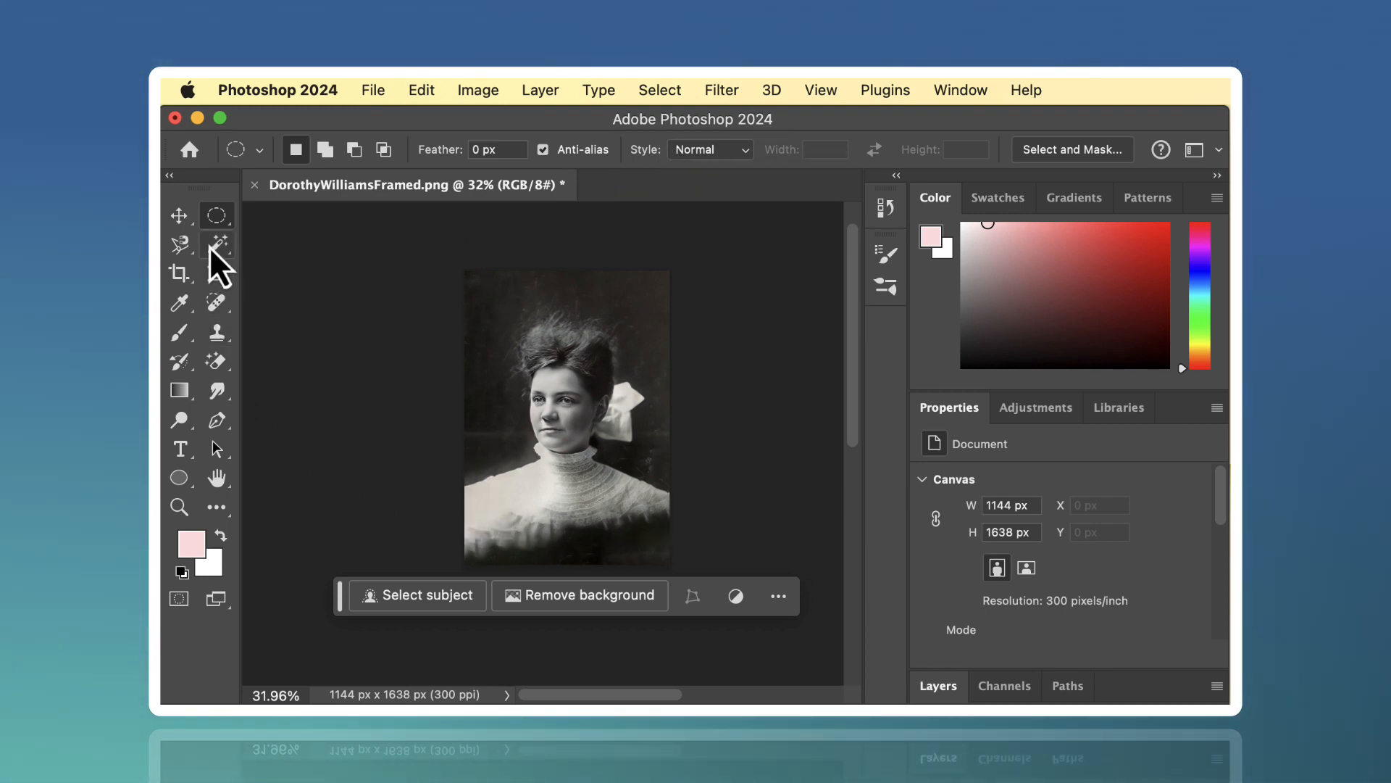
# - Crop all four edges of the extended portrait slightly inward to about 913 by 1370 px
pyautogui.click(179, 273)
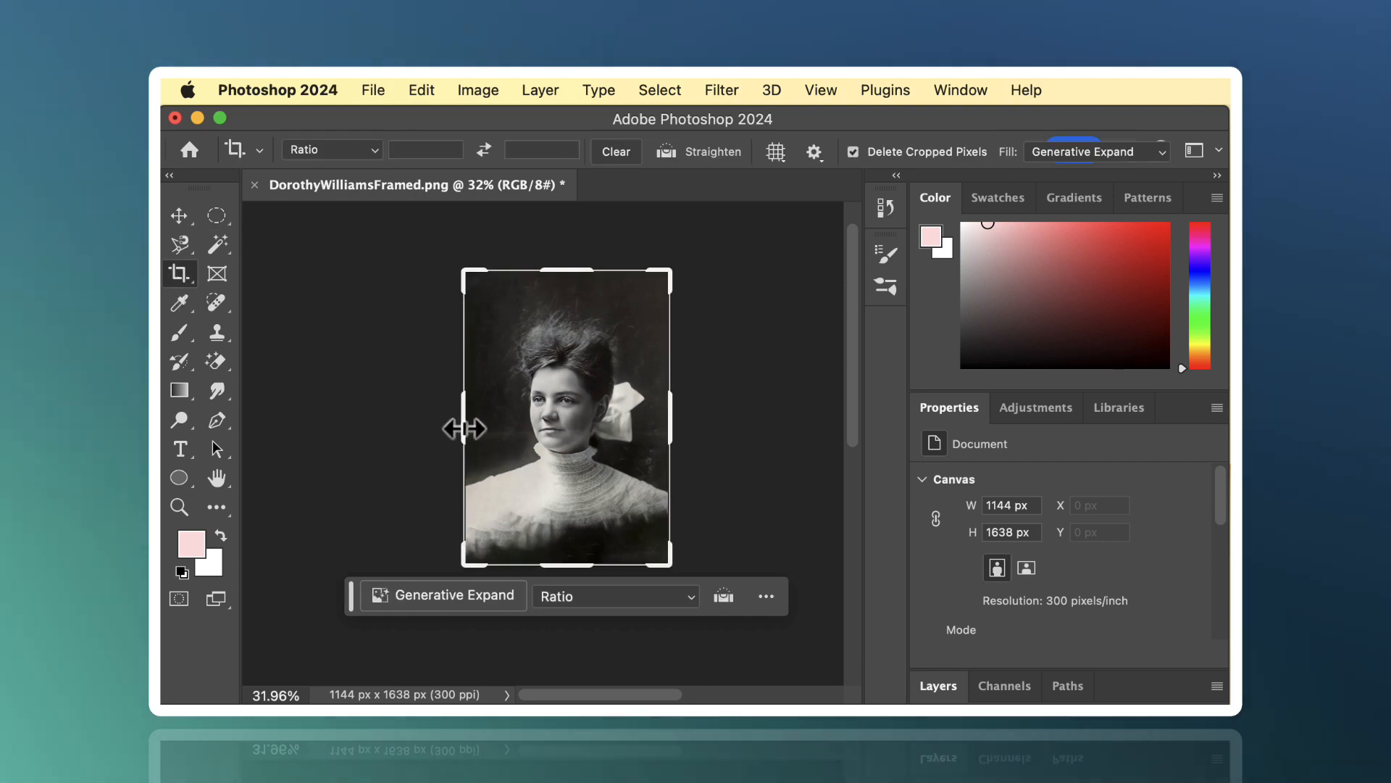
pyautogui.moveTo(461, 427); pyautogui.dragTo(475, 433)
pyautogui.moveTo(568, 568); pyautogui.dragTo(569, 556)
pyautogui.moveTo(662, 426); pyautogui.dragTo(646, 426)
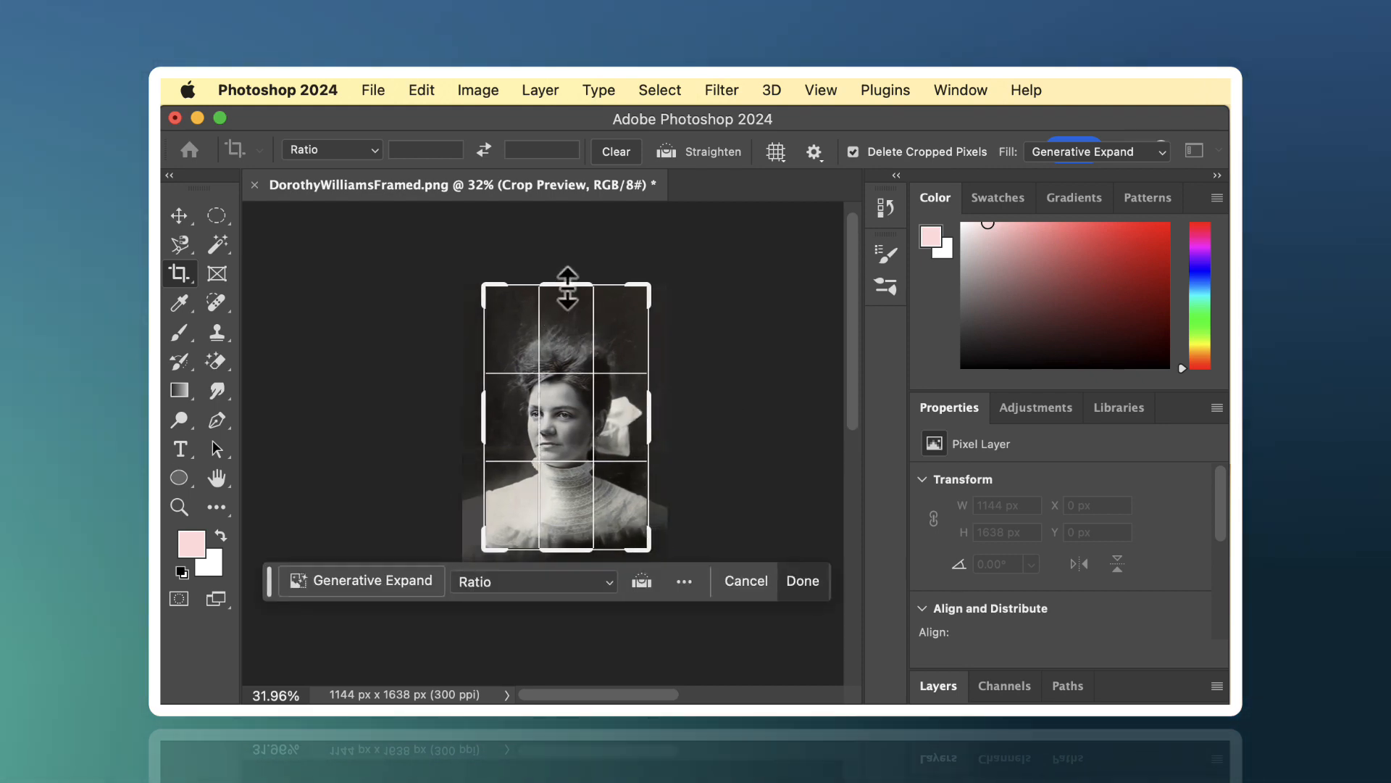
pyautogui.moveTo(568, 284); pyautogui.dragTo(567, 297)
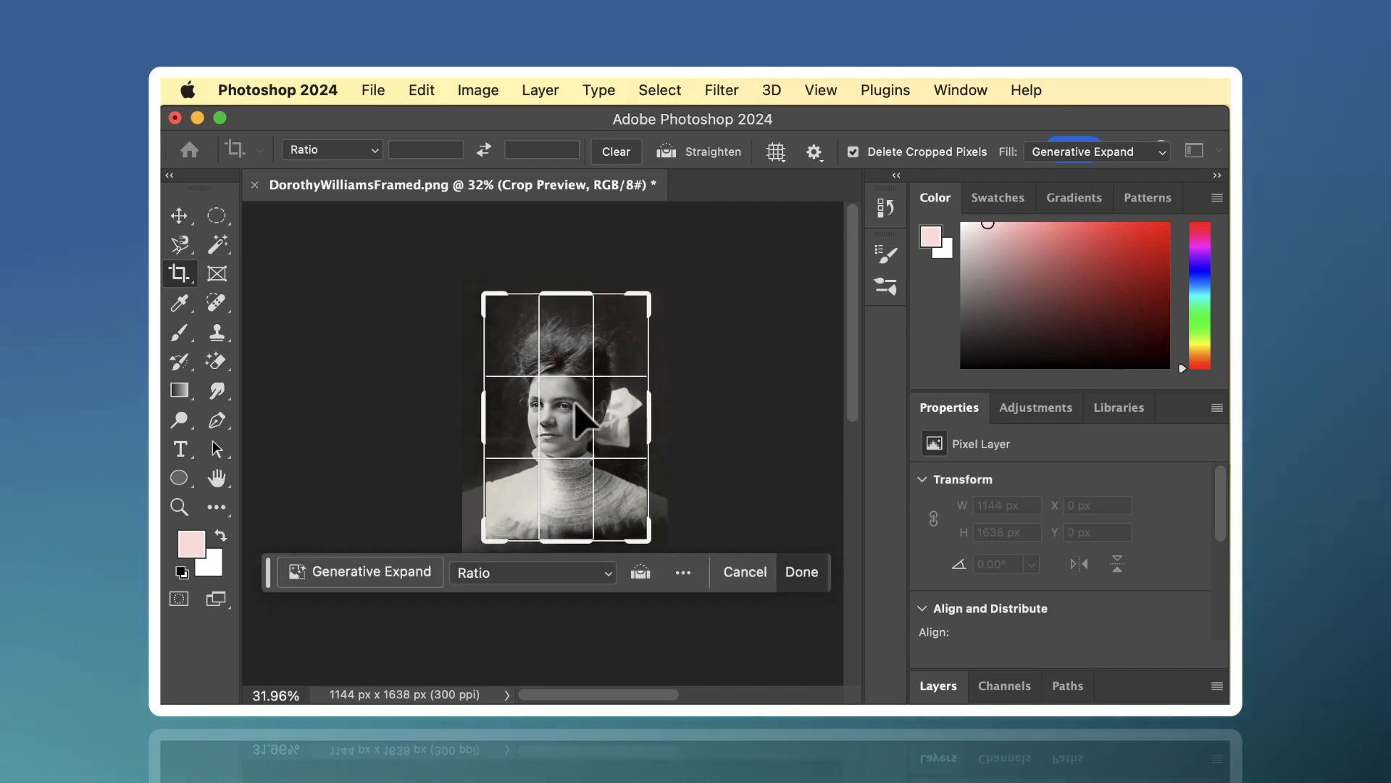
pyautogui.press('Return')
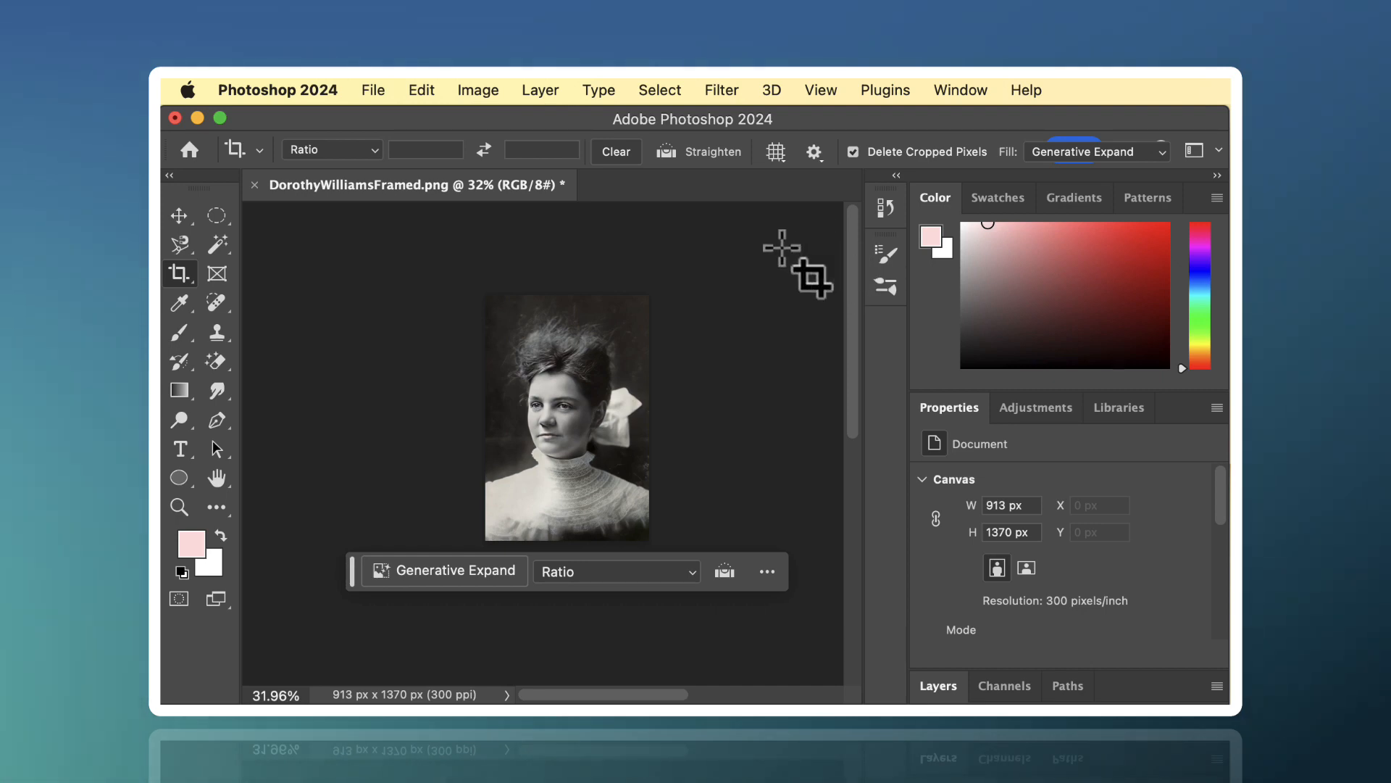
# - Examine the cropped portrait's face and background at 100% zoom
pyautogui.click(179, 506)
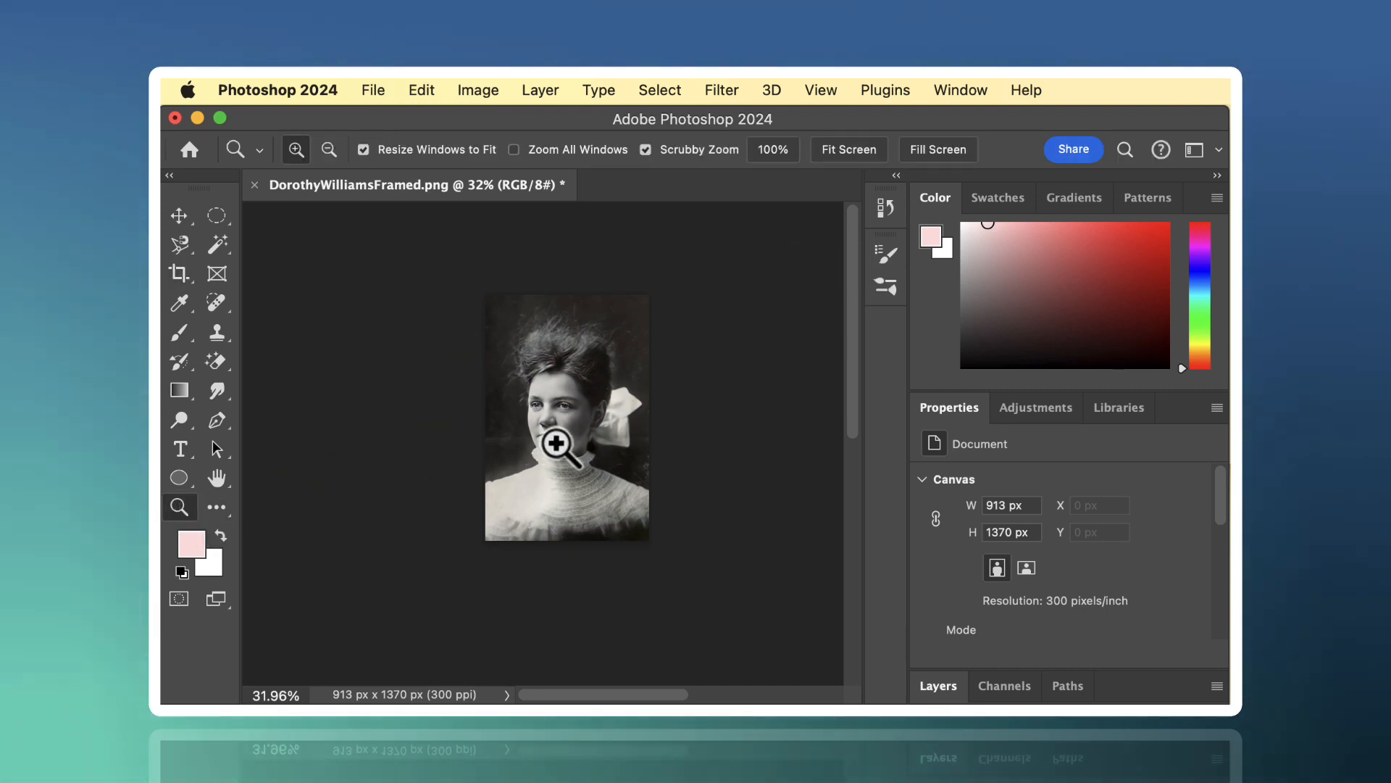
pyautogui.click(556, 442)
pyautogui.click(557, 442)
pyautogui.click(557, 444)
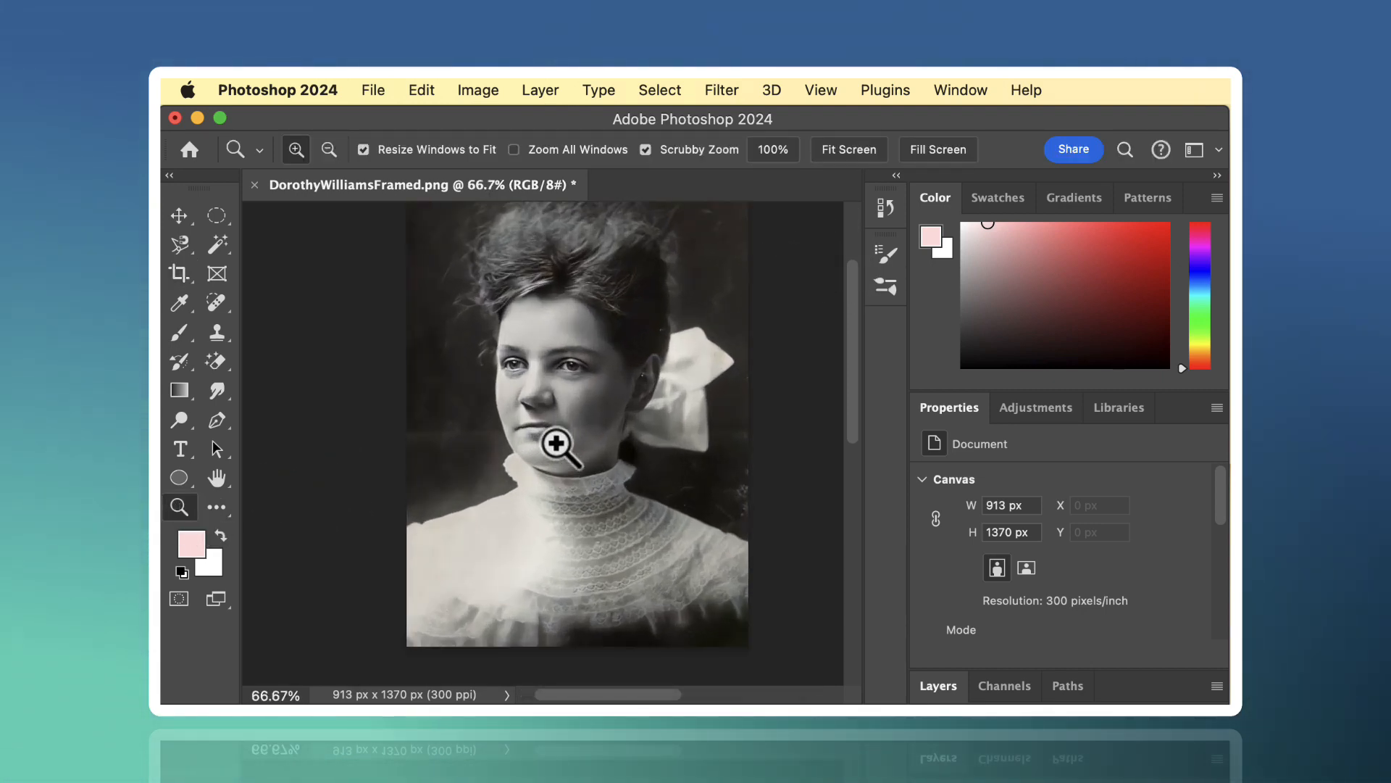
pyautogui.click(558, 442)
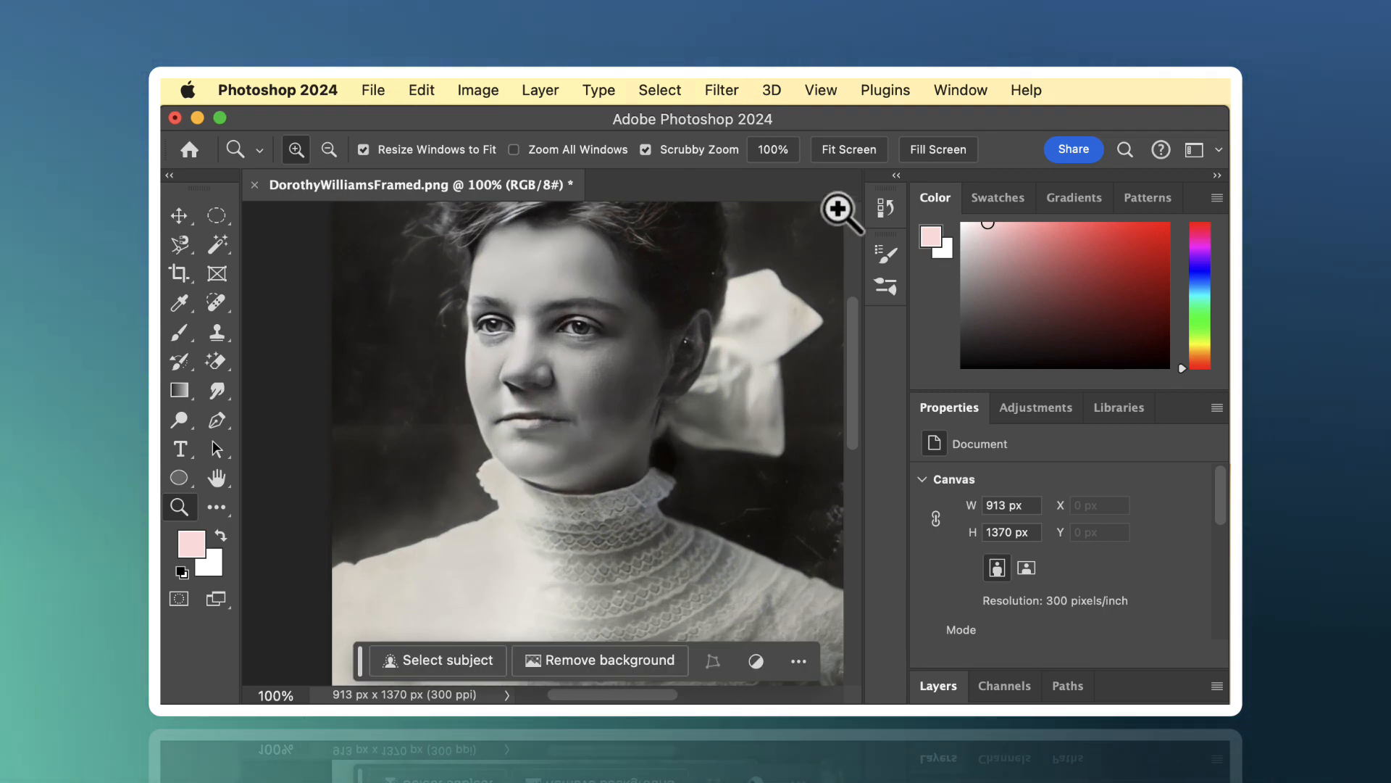
# - Remove the white specks in the hair and ear and the blemishes beside the cheek with an 8 px Content-Aware Spot Healing Brush
pyautogui.click(843, 156)
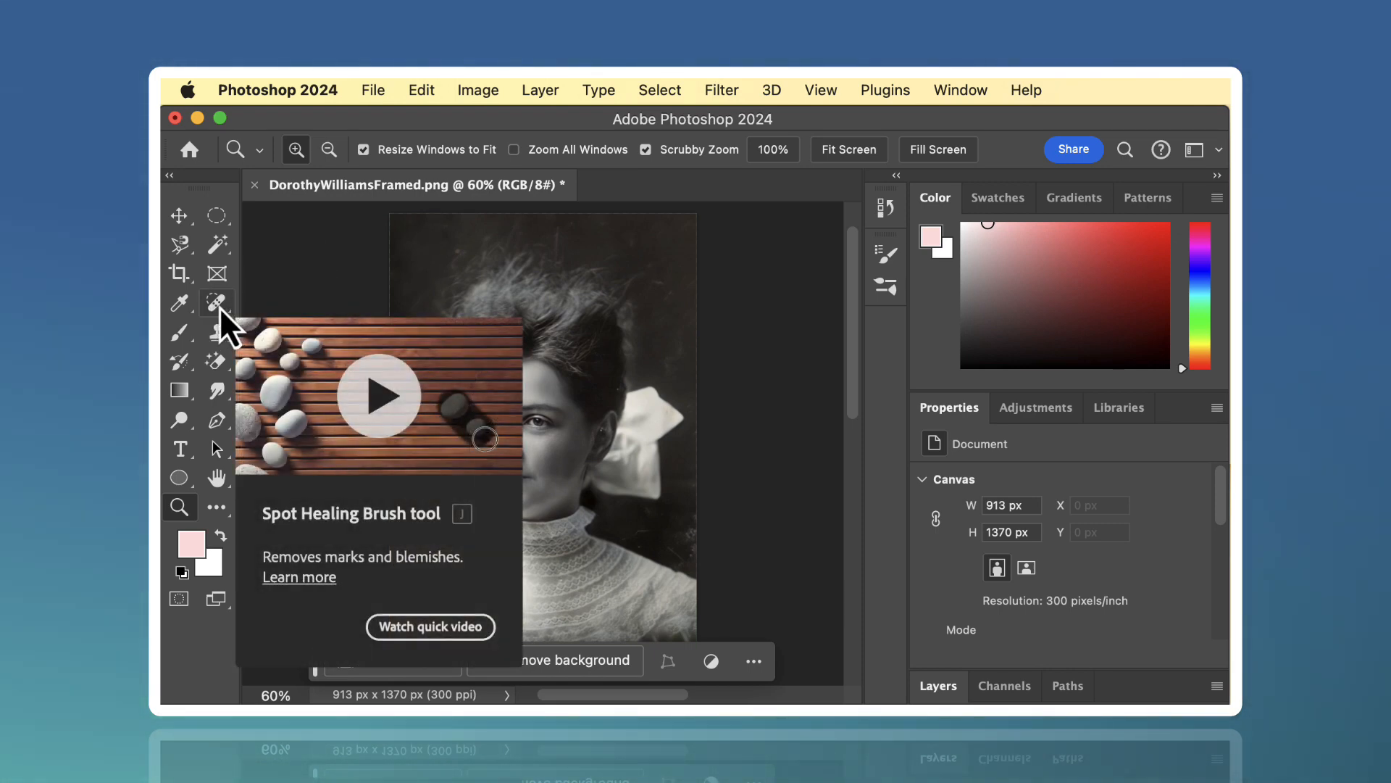
pyautogui.click(216, 303)
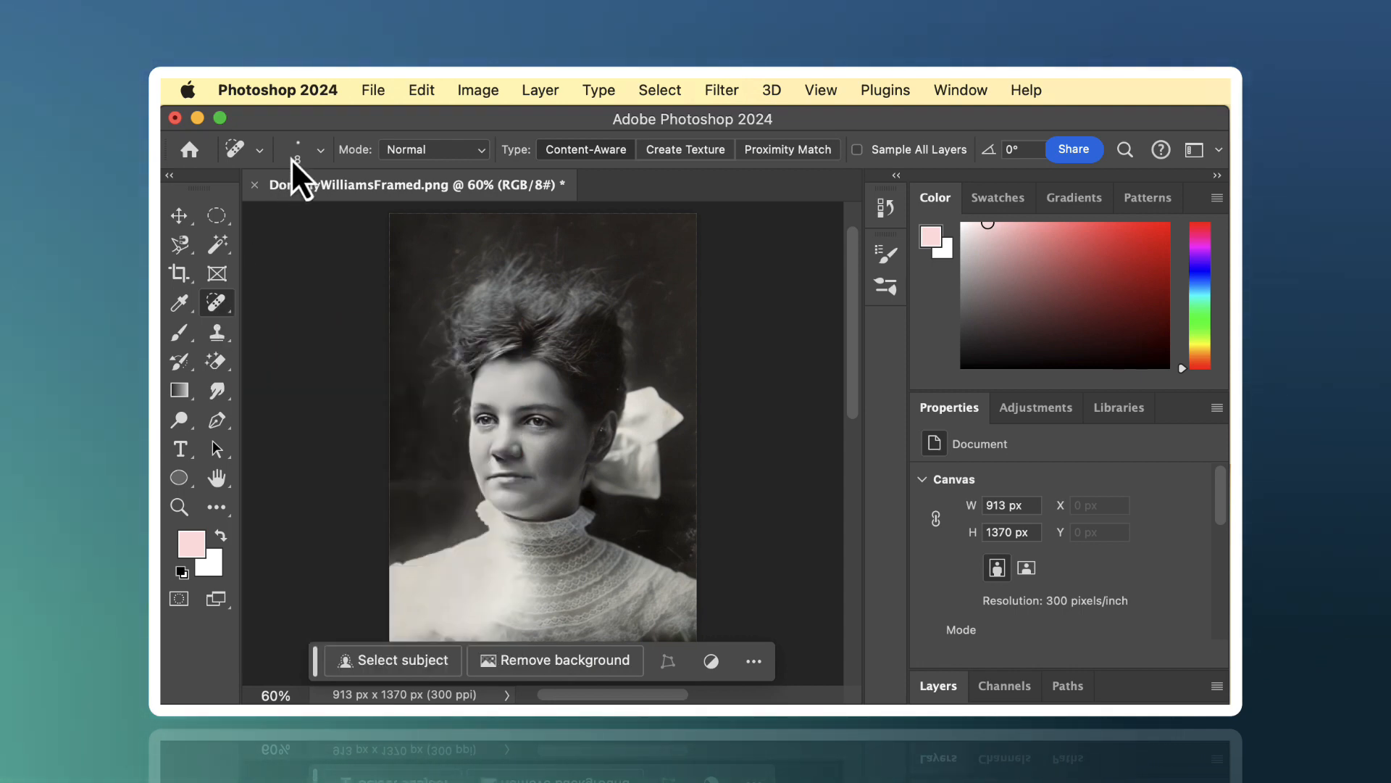
pyautogui.click(319, 151)
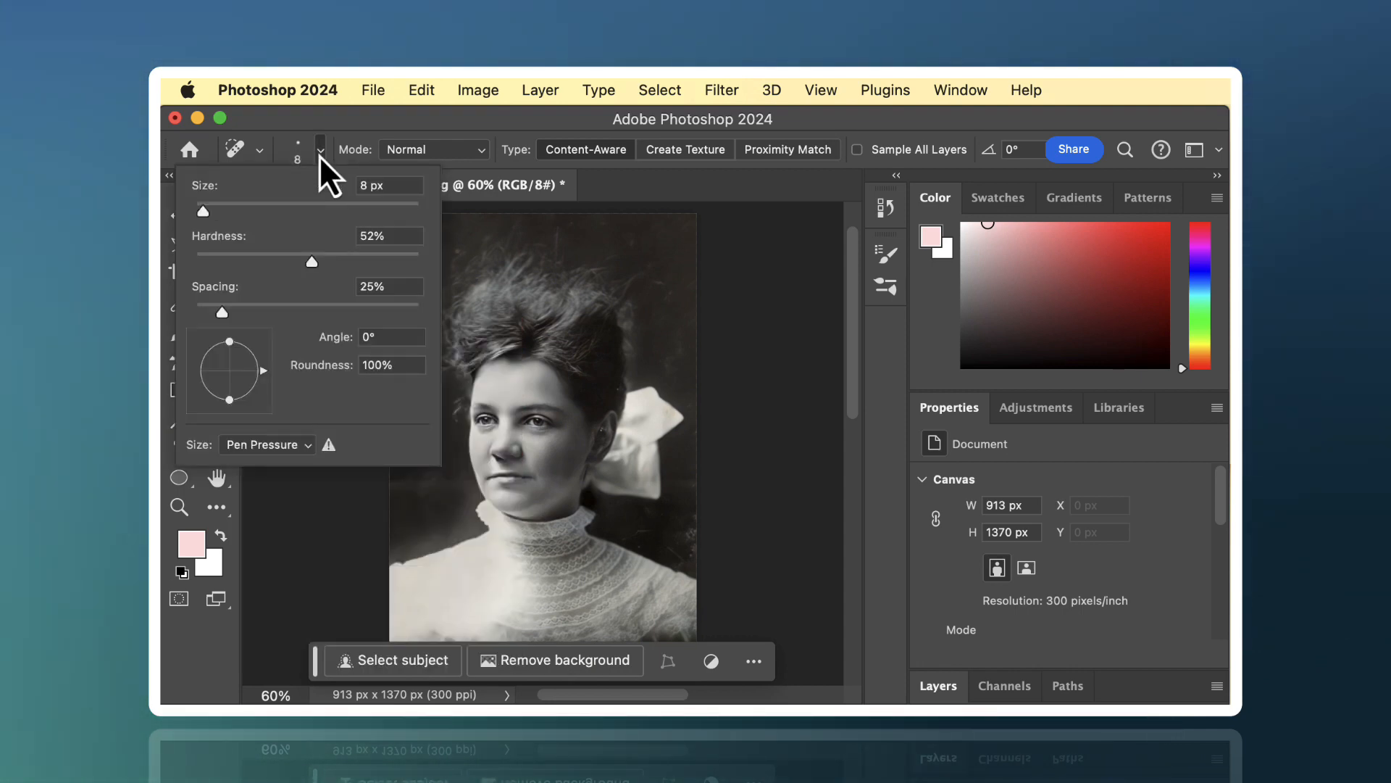
pyautogui.click(319, 155)
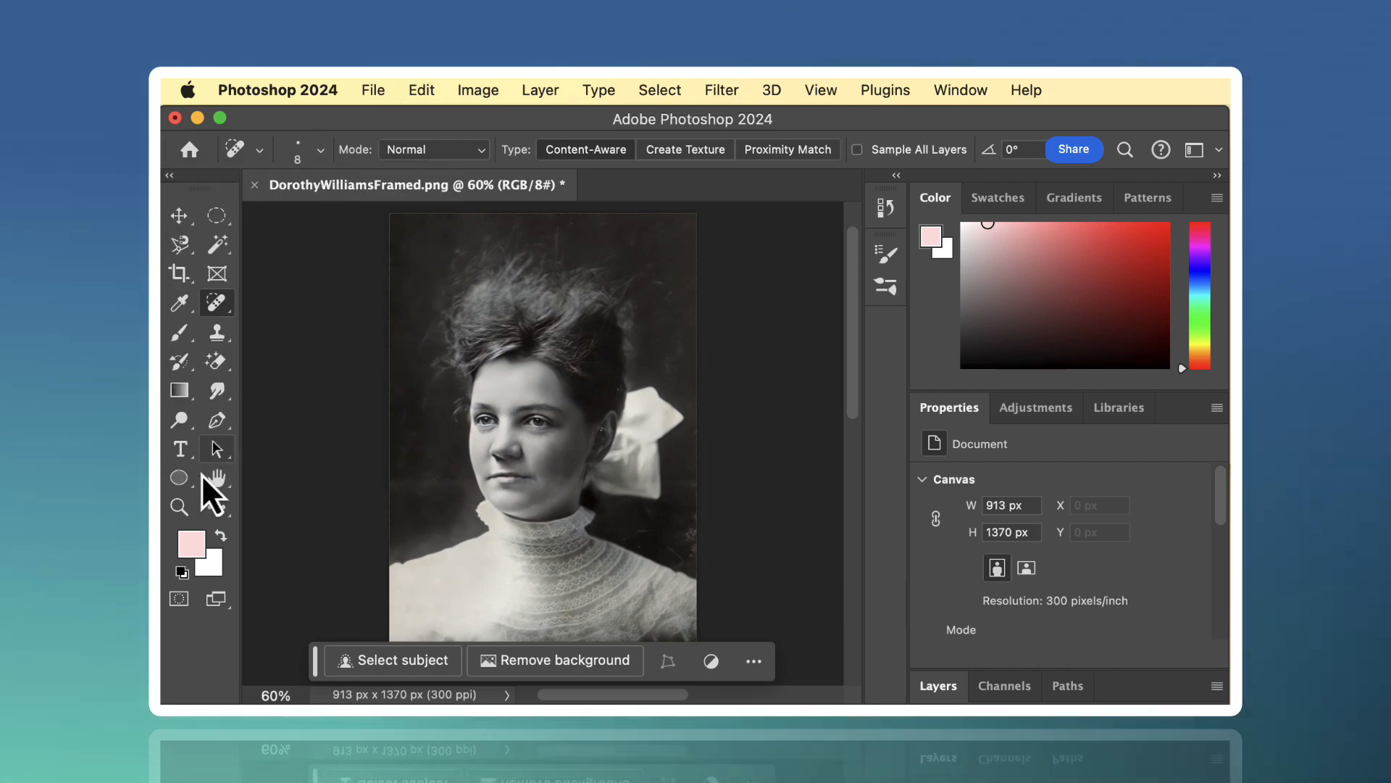
pyautogui.click(178, 507)
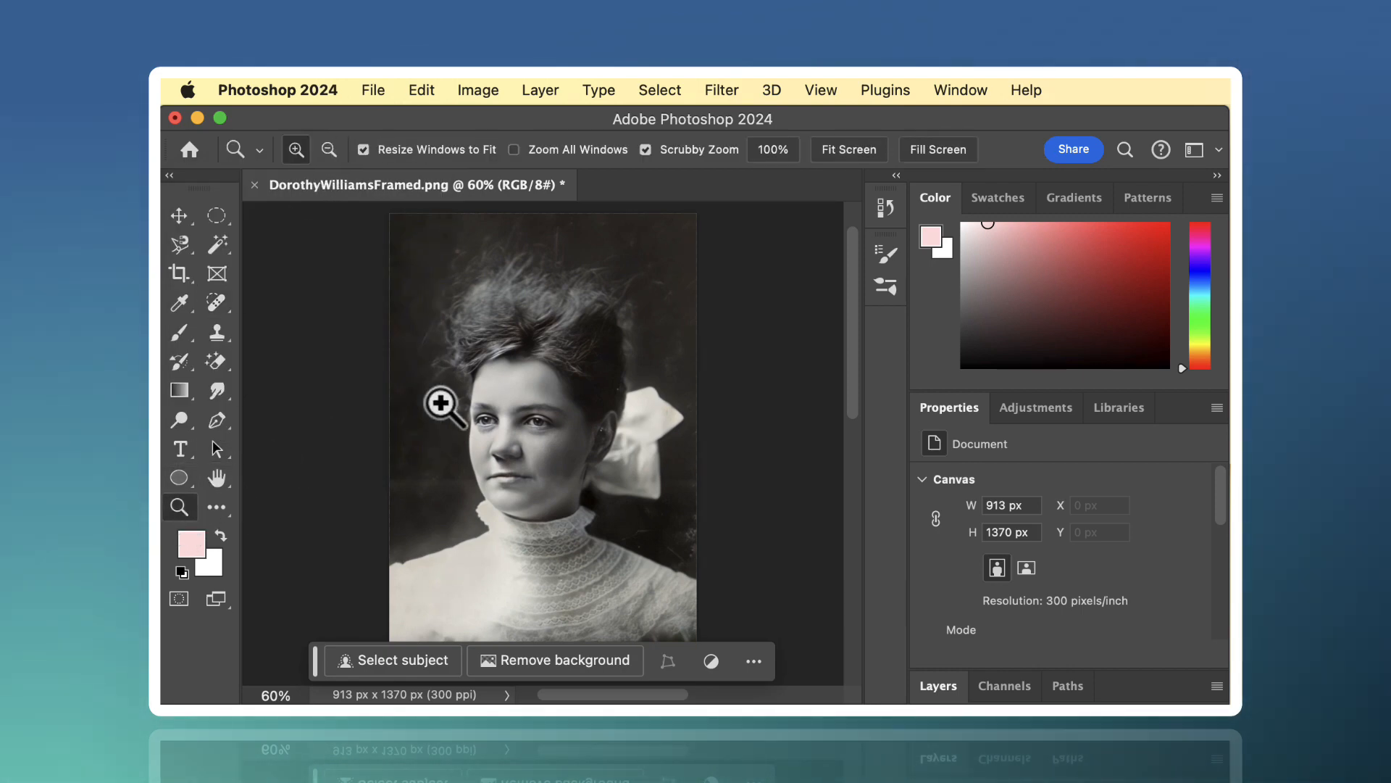
pyautogui.click(591, 415)
pyautogui.click(593, 417)
pyautogui.click(593, 417)
pyautogui.click(592, 418)
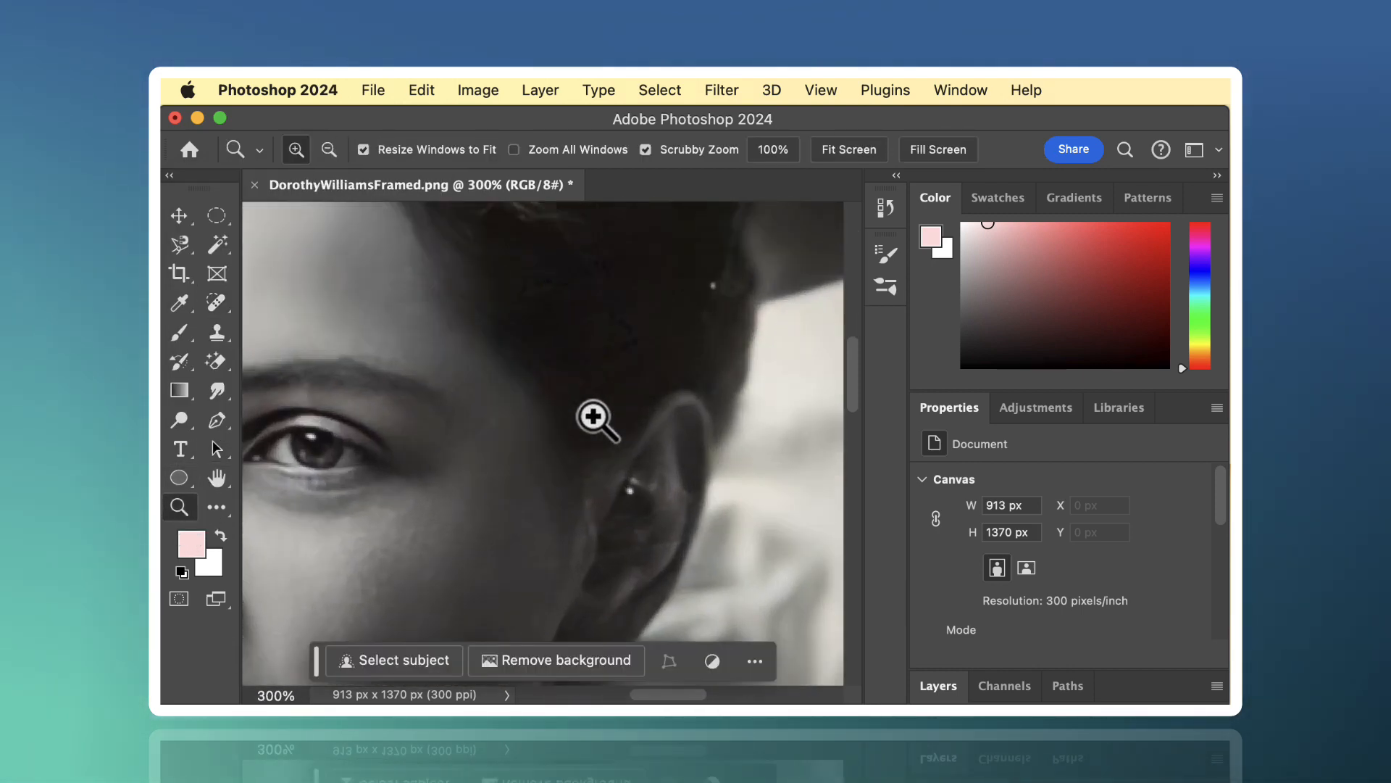
pyautogui.click(215, 304)
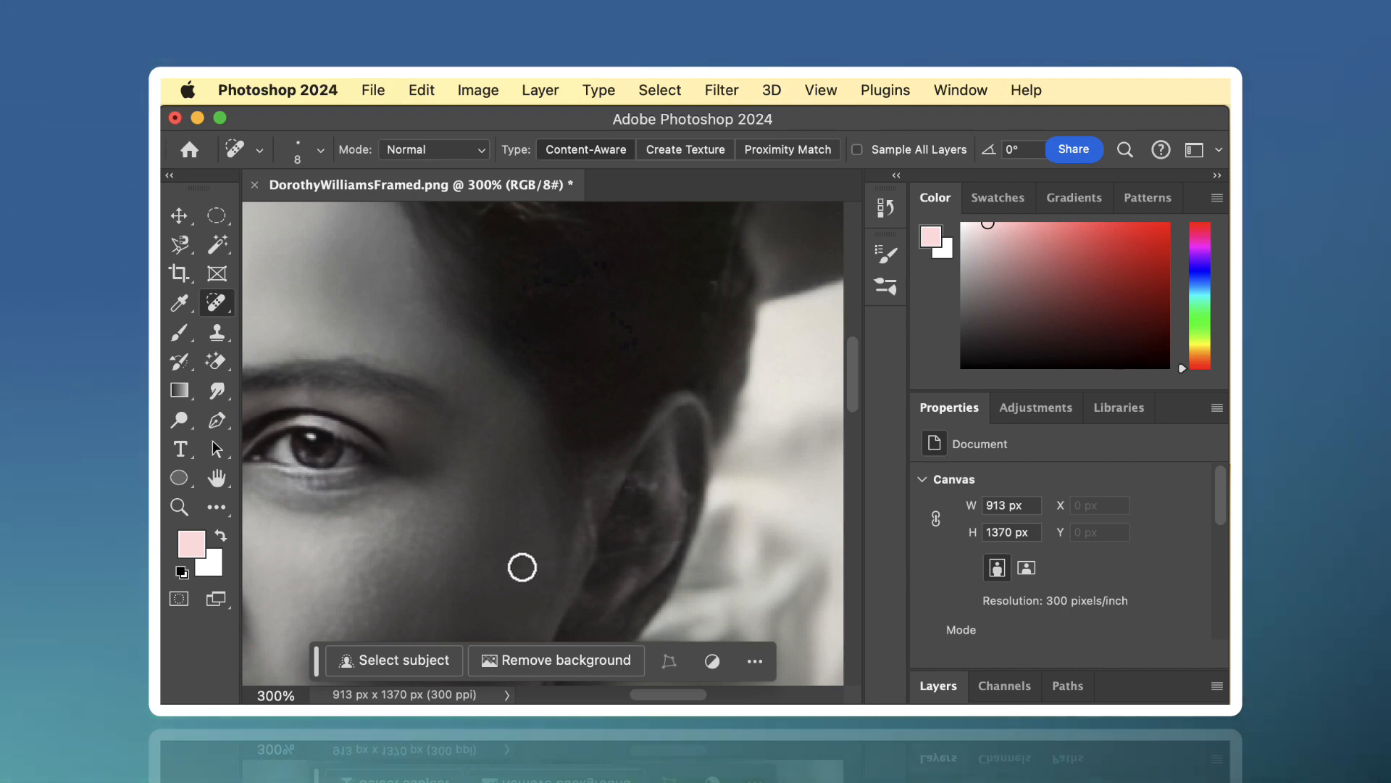
pyautogui.moveTo(518, 565); pyautogui.dragTo(584, 562)
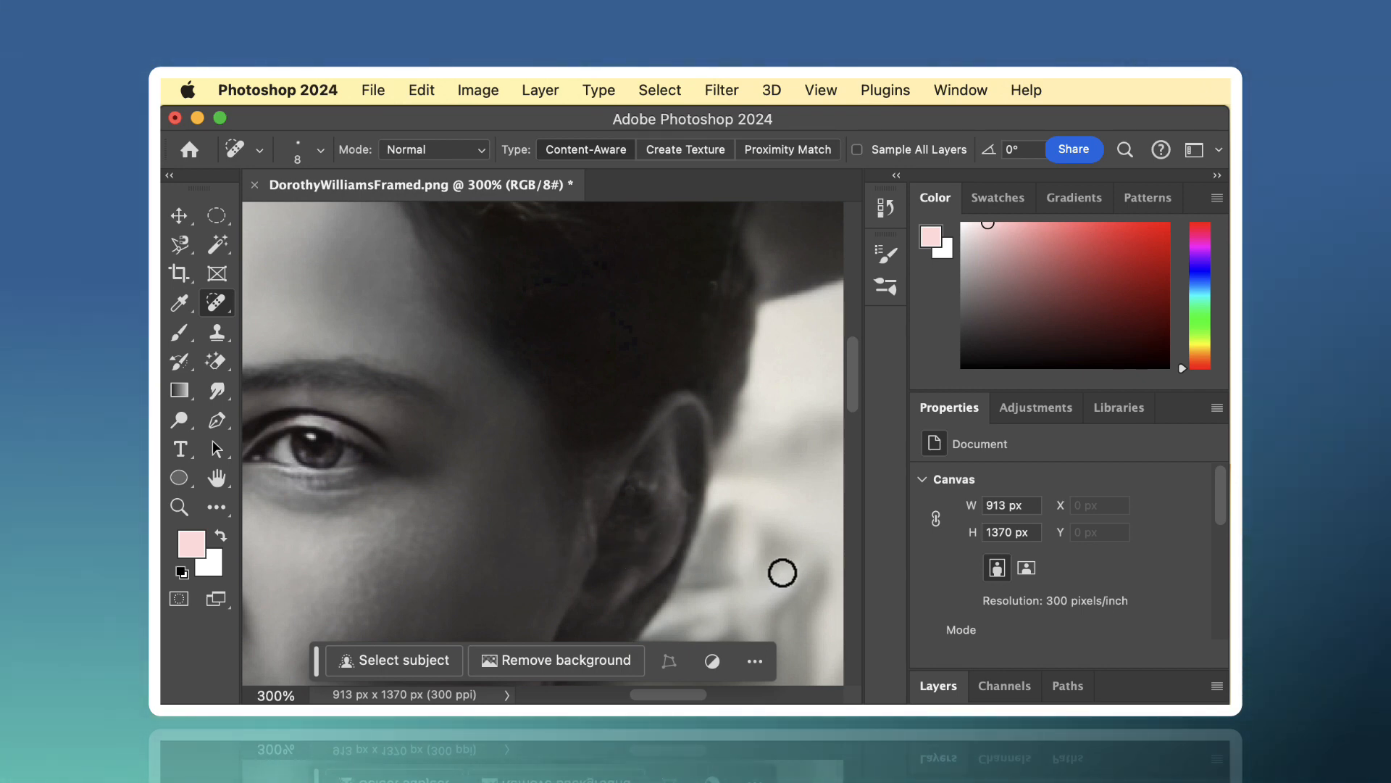
# - Heal the marks along the subject's lower lip with the 8 px Spot Healing Brush
pyautogui.scroll(-5, 777, 569)
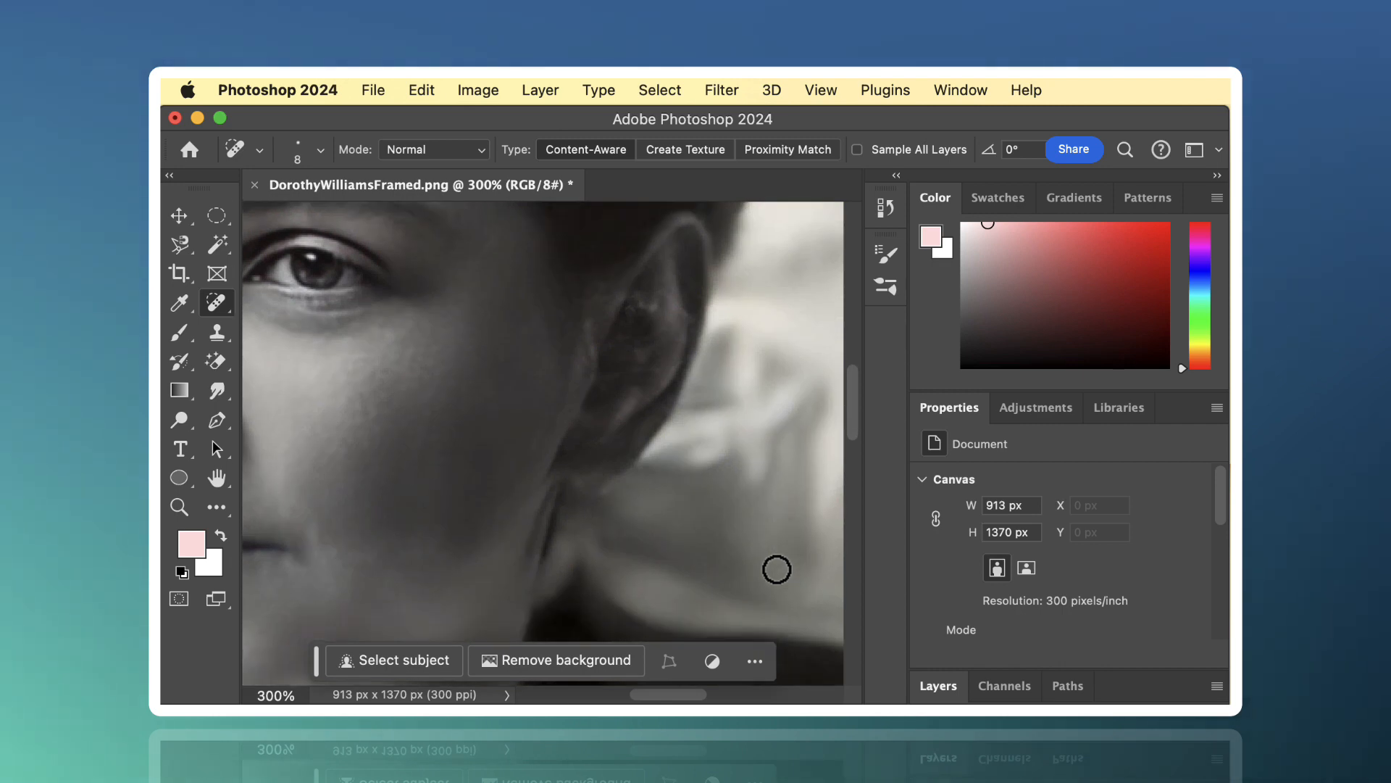
pyautogui.hscroll(-5, 777, 569)
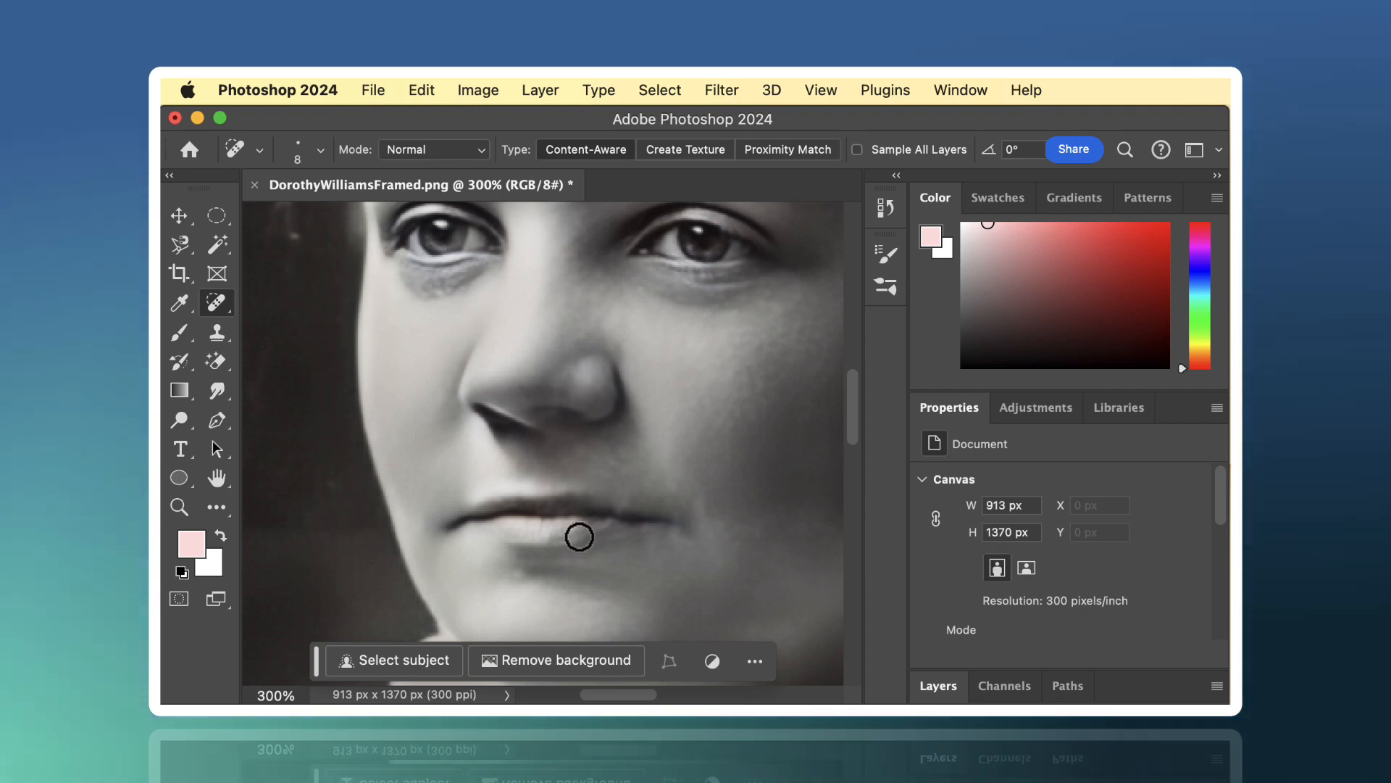
pyautogui.moveTo(583, 533); pyautogui.dragTo(589, 535)
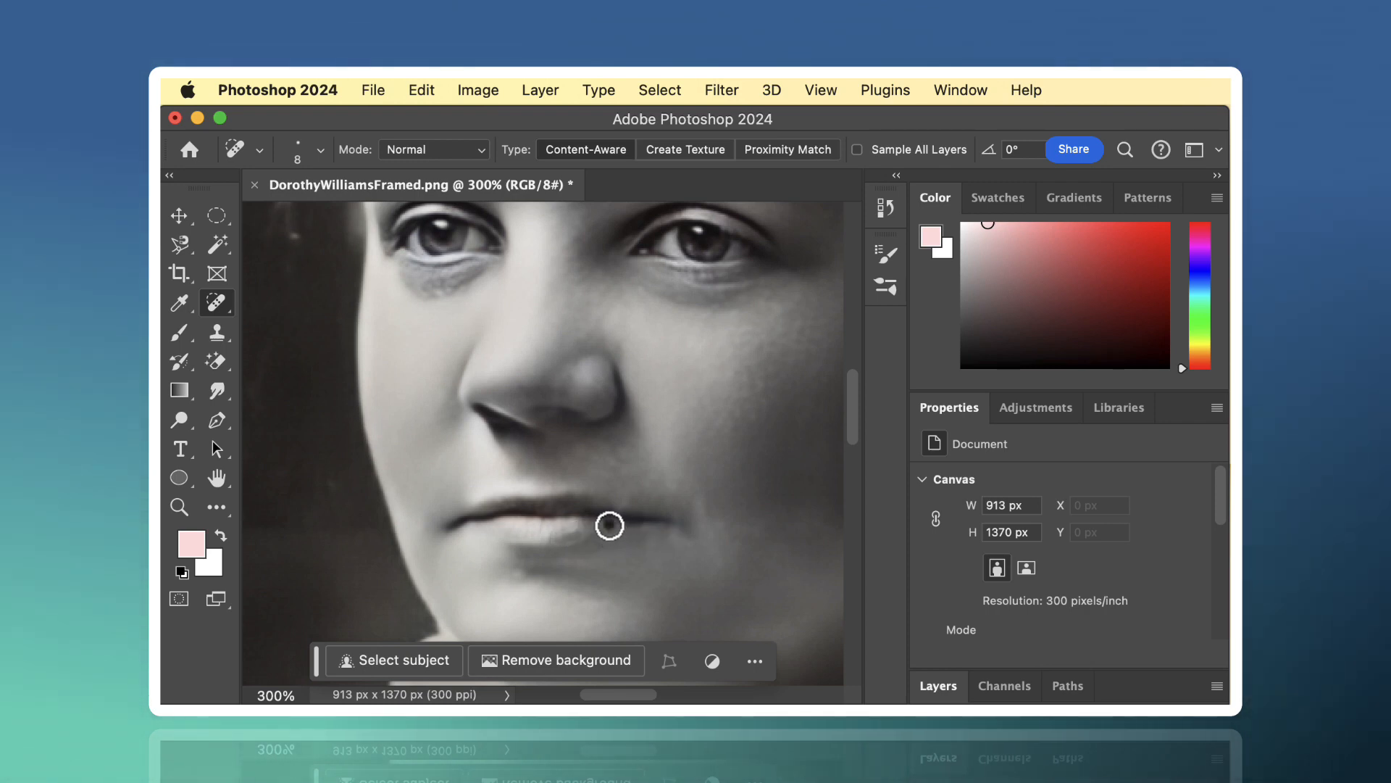
pyautogui.moveTo(576, 537); pyautogui.dragTo(562, 537)
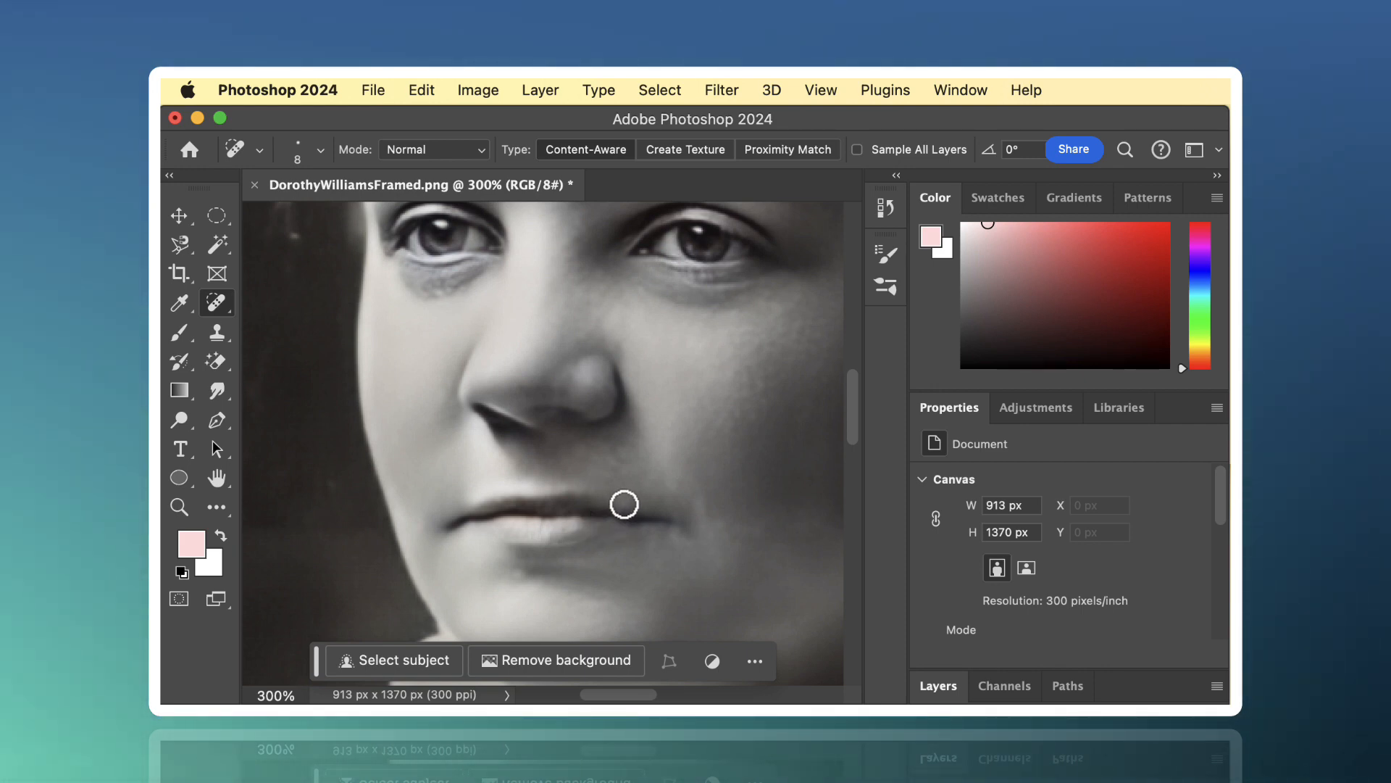
# - Heal the specks and scratches in the dark background left of the subject's hair with the Spot Healing Brush
pyautogui.scroll(6, 624, 505)
pyautogui.hscroll(-4, 623, 504)
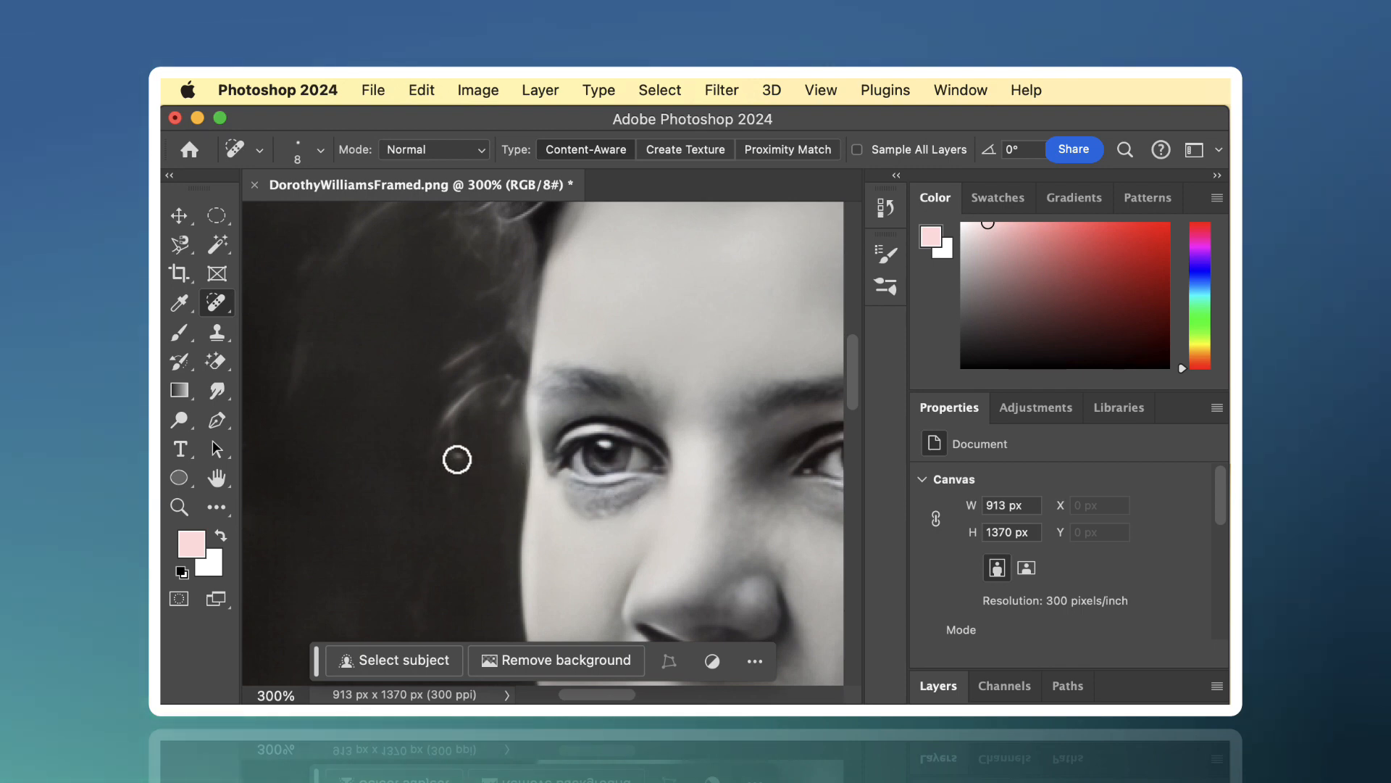
pyautogui.scroll(10, 488, 461)
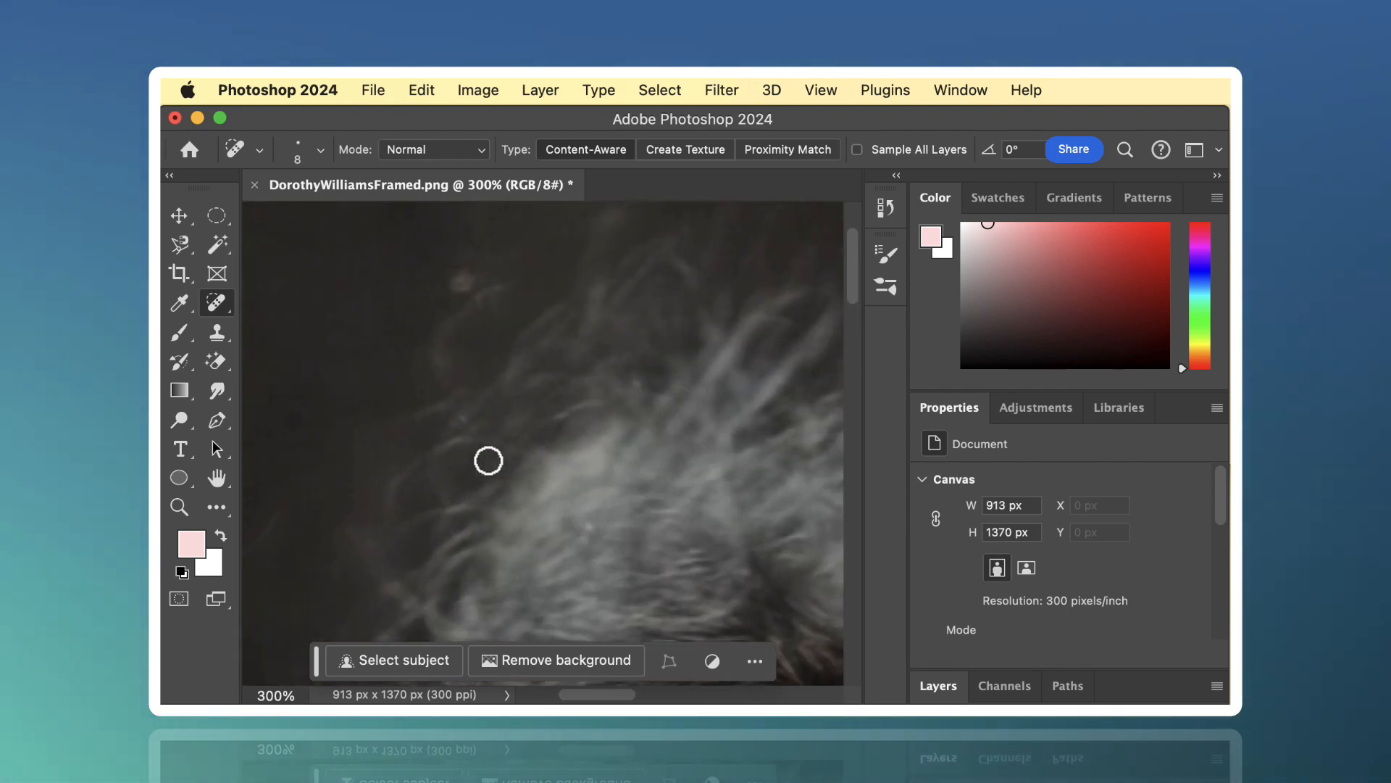
pyautogui.scroll(3, 489, 461)
pyautogui.hscroll(-5, 488, 461)
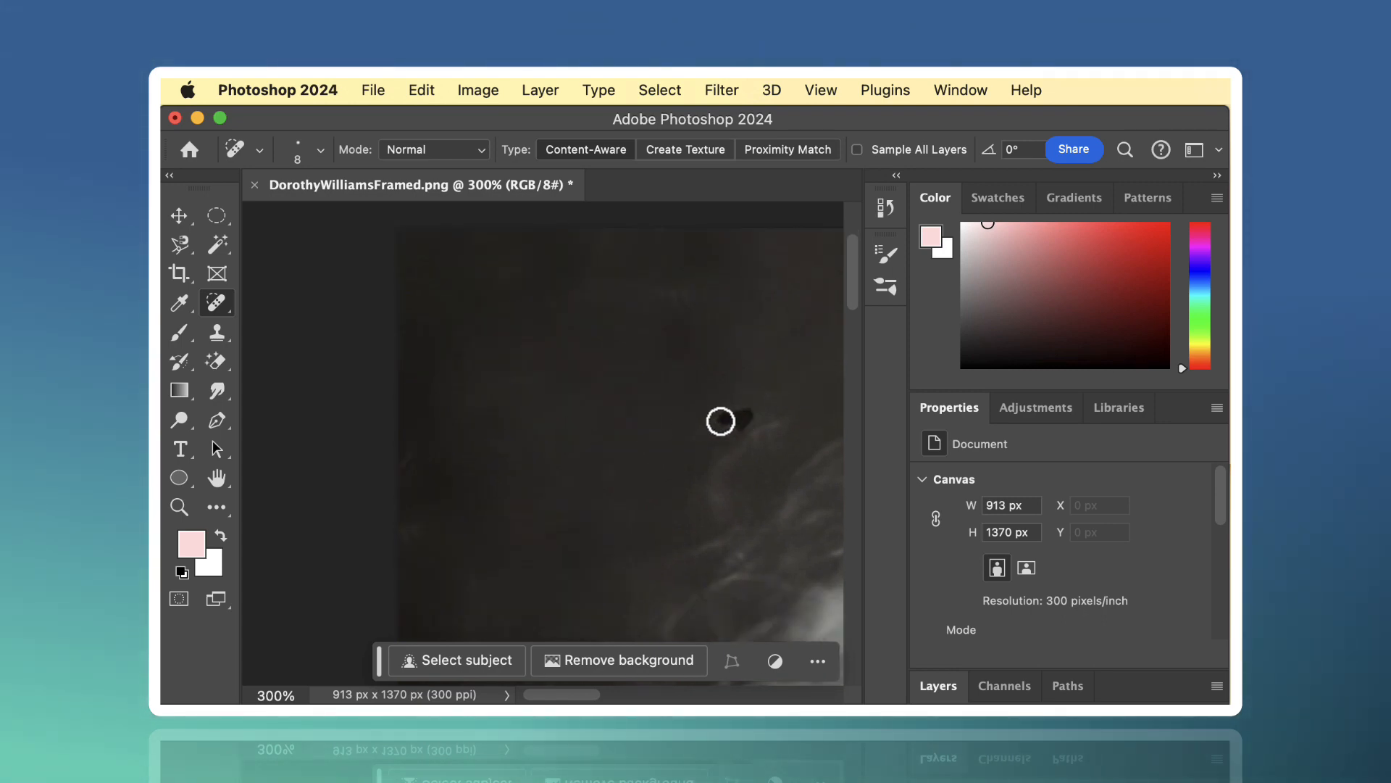
pyautogui.scroll(-5, 647, 437)
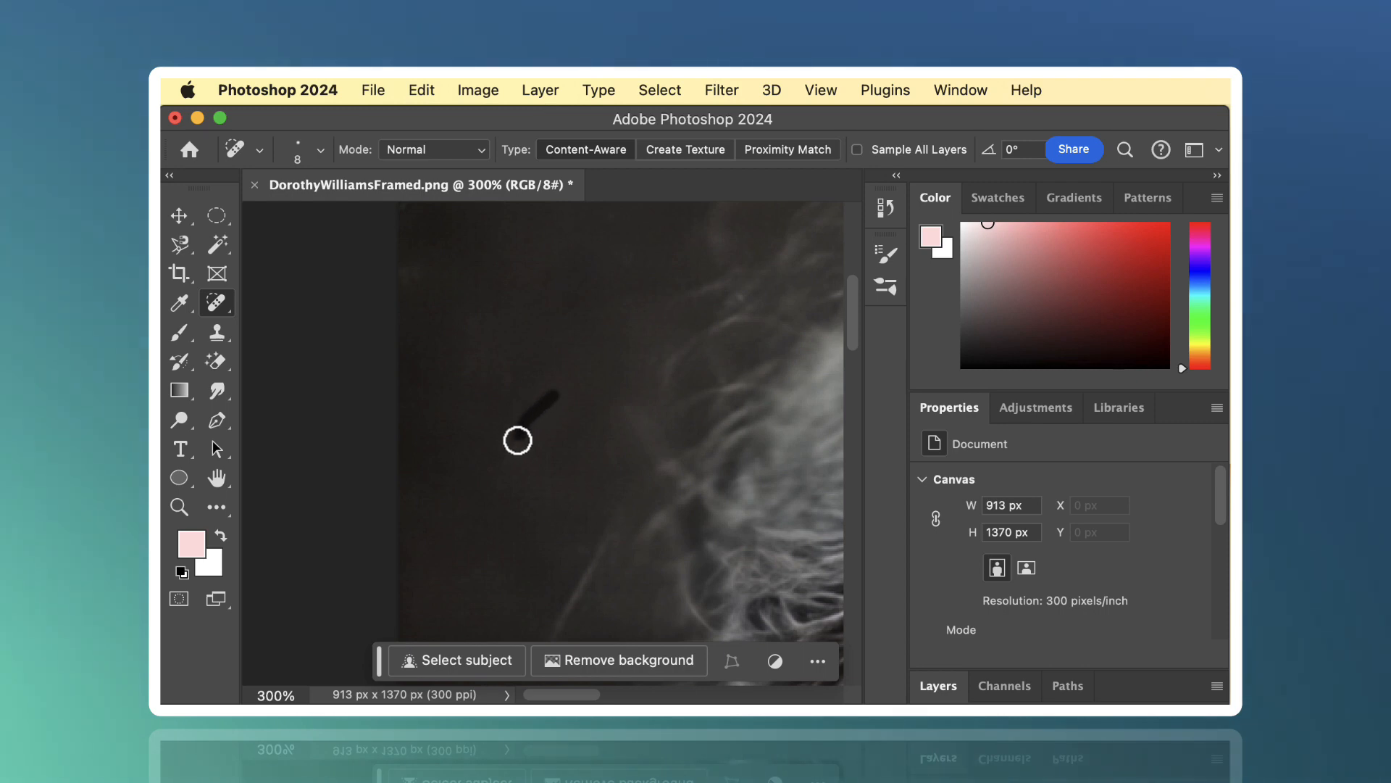
pyautogui.moveTo(517, 439); pyautogui.dragTo(507, 459)
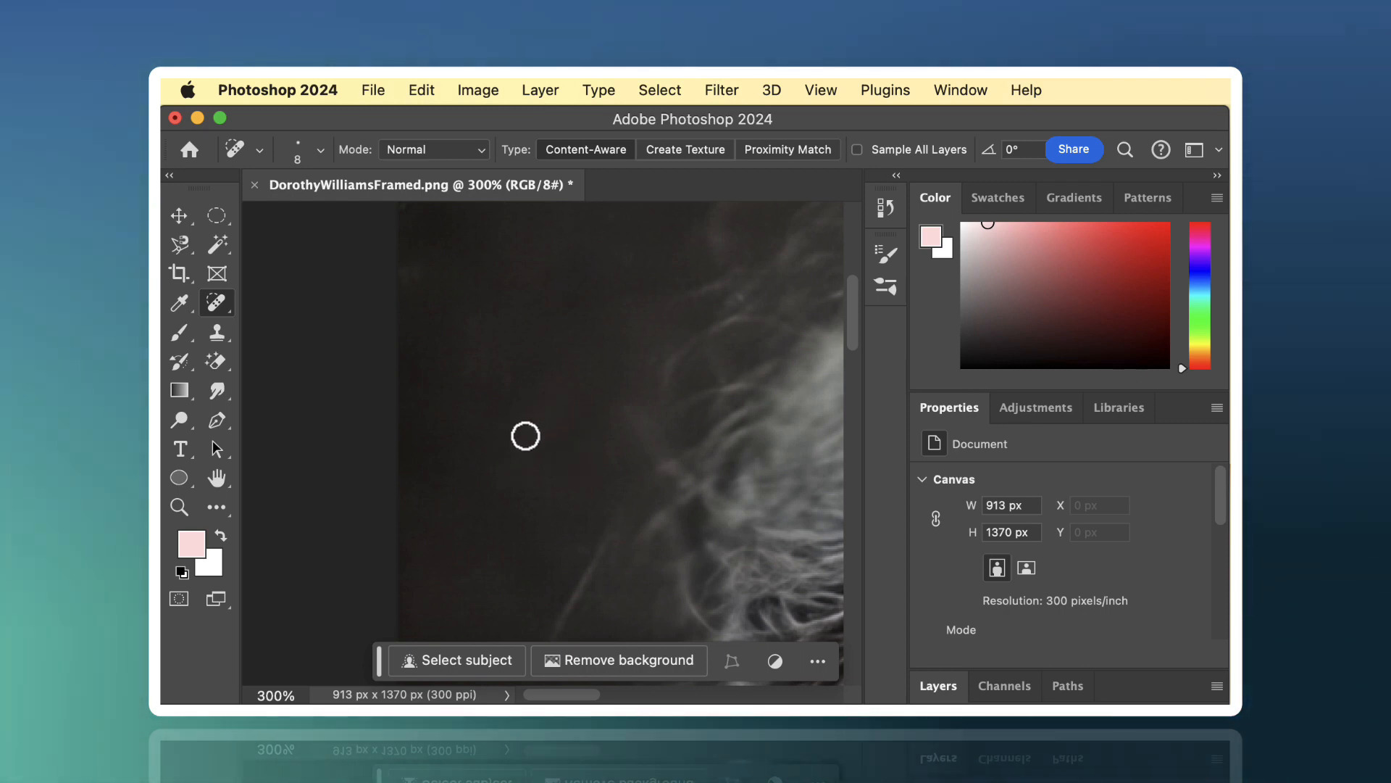
# - Enlarge the Spot Healing Brush to 41 px and paint away the light horizontal streak and blotches in the portrait's left background
pyautogui.scroll(-2, 594, 421)
pyautogui.hscroll(-3, 585, 424)
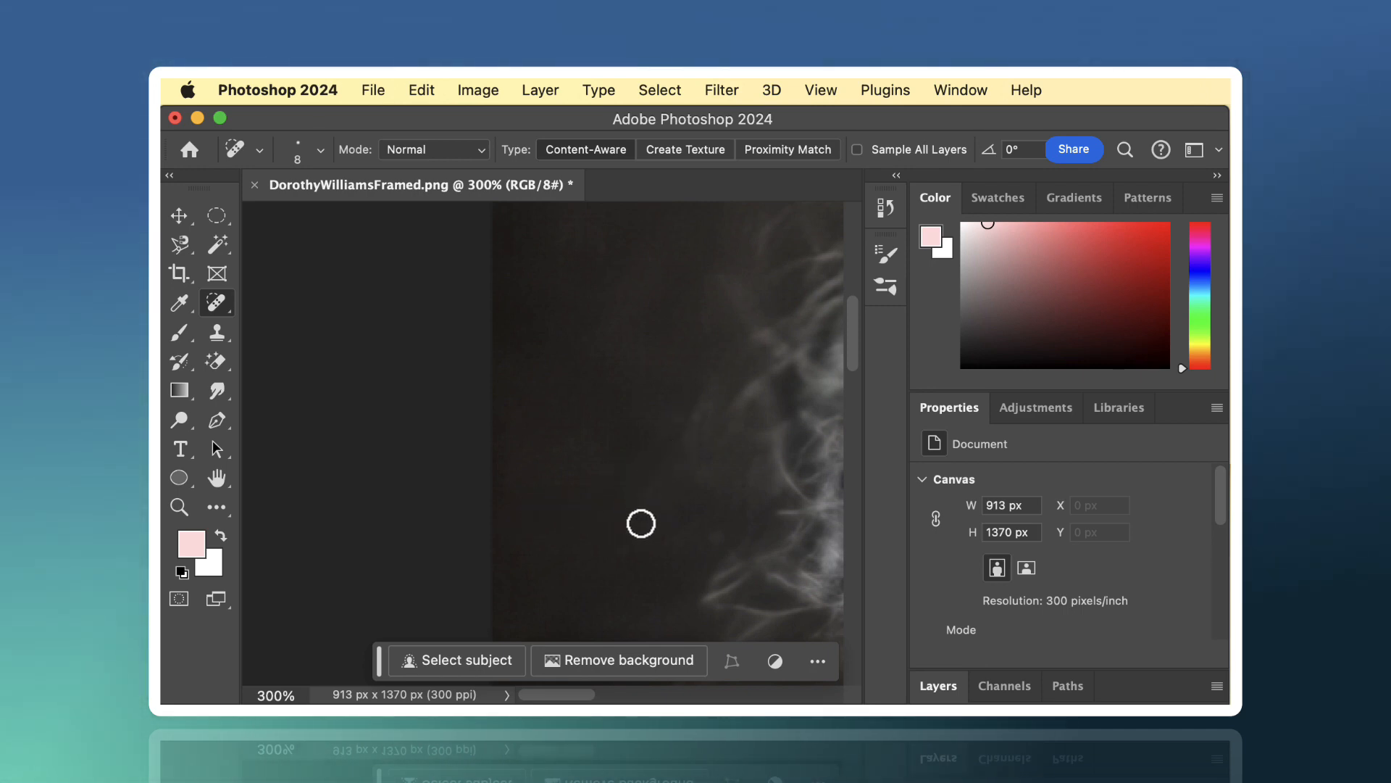
pyautogui.scroll(-5, 628, 522)
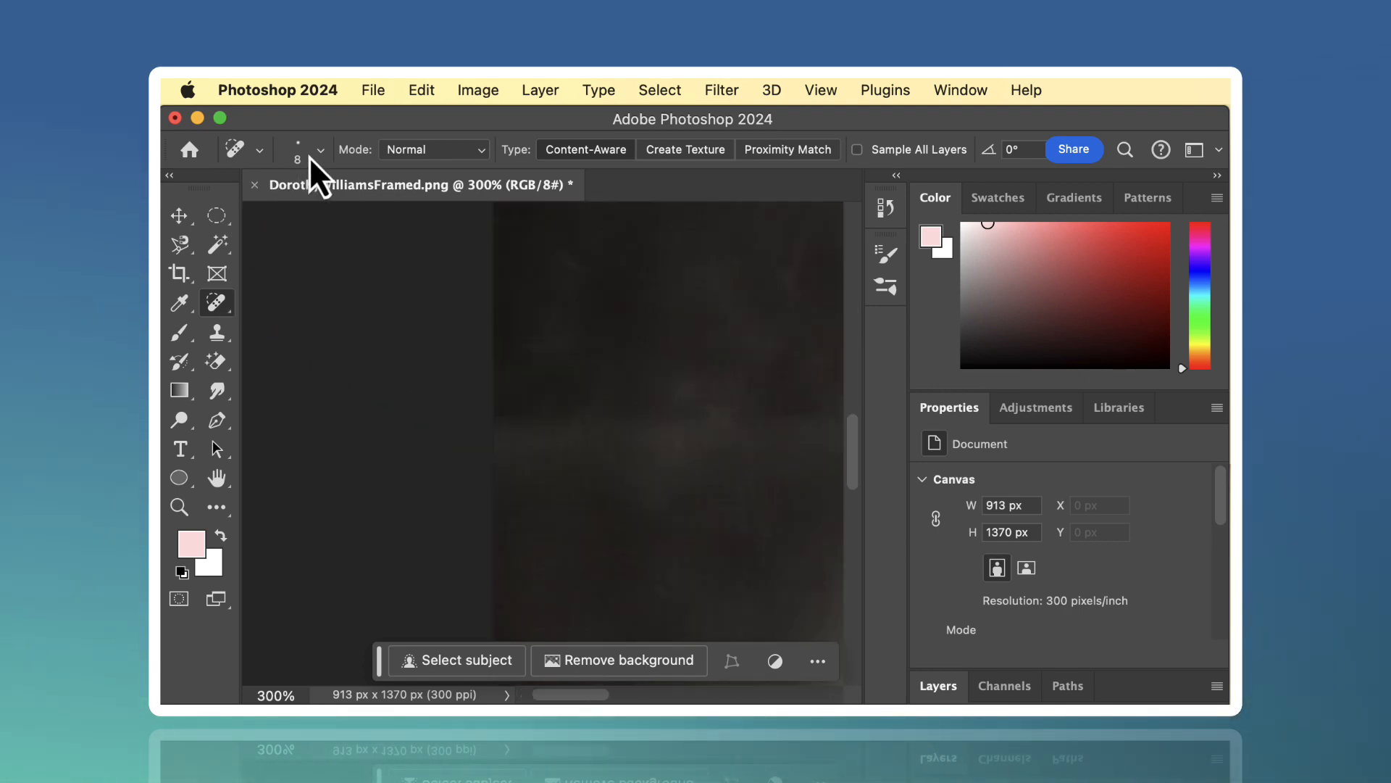
pyautogui.click(319, 154)
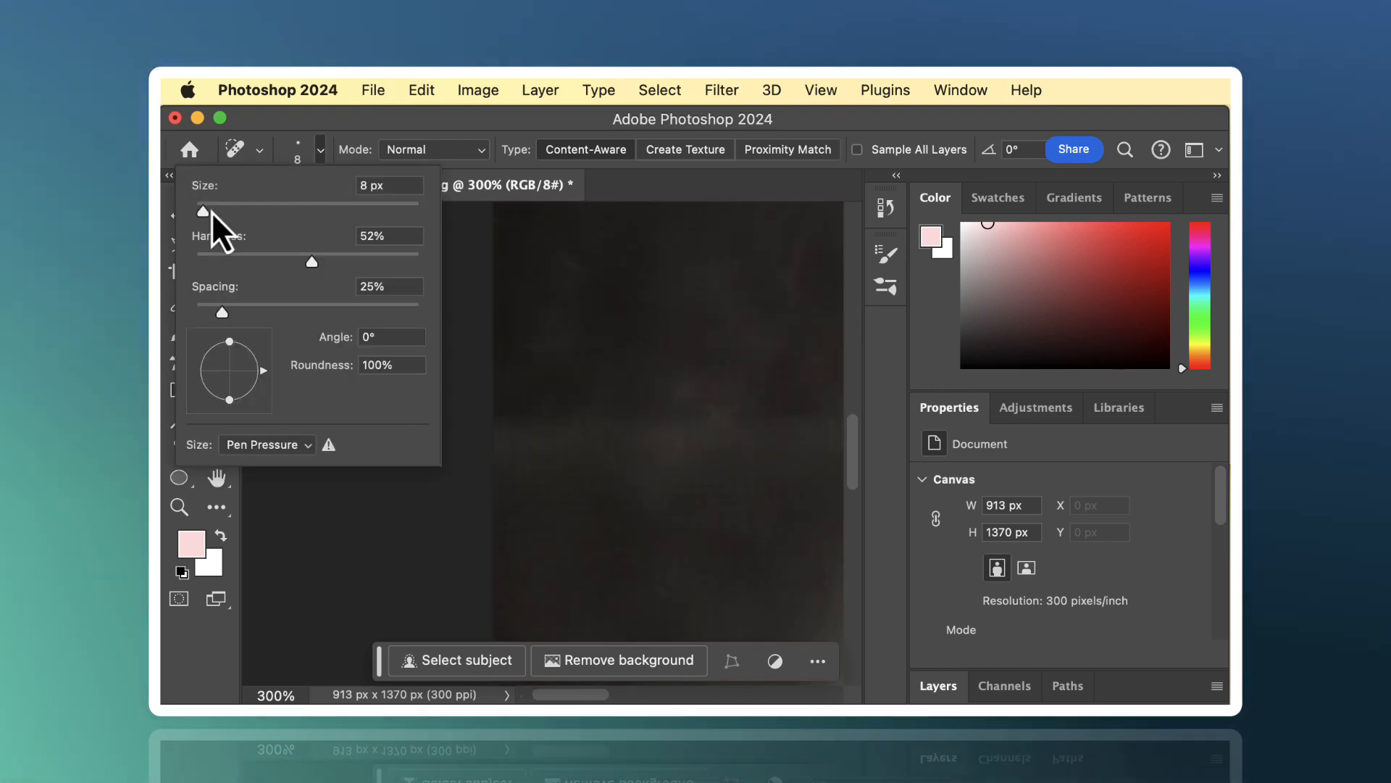
pyautogui.moveTo(212, 214); pyautogui.dragTo(242, 215)
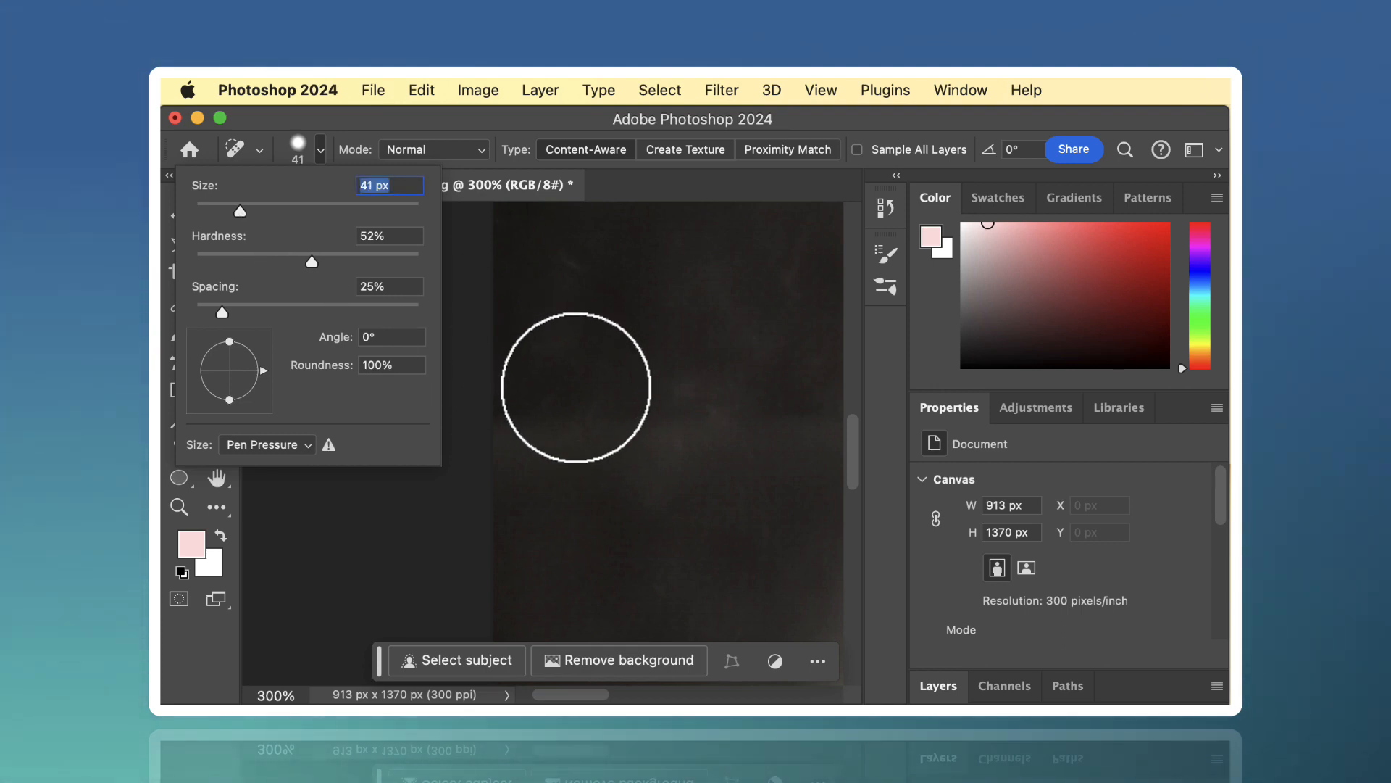
pyautogui.moveTo(544, 385)
pyautogui.mouseDown()
pyautogui.moveTo(529, 481)
pyautogui.moveTo(515, 417)
pyautogui.mouseUp()
pyautogui.moveTo(585, 382)
pyautogui.mouseDown()
pyautogui.moveTo(649, 450)
pyautogui.moveTo(748, 405)
pyautogui.moveTo(776, 425)
pyautogui.moveTo(652, 493)
pyautogui.mouseUp()
pyautogui.moveTo(783, 489)
pyautogui.mouseDown()
pyautogui.moveTo(799, 400)
pyautogui.moveTo(726, 496)
pyautogui.moveTo(664, 542)
pyautogui.moveTo(674, 497)
pyautogui.mouseUp()
pyautogui.moveTo(758, 363)
pyautogui.mouseDown()
pyautogui.moveTo(760, 273)
pyautogui.moveTo(724, 323)
pyautogui.mouseUp()
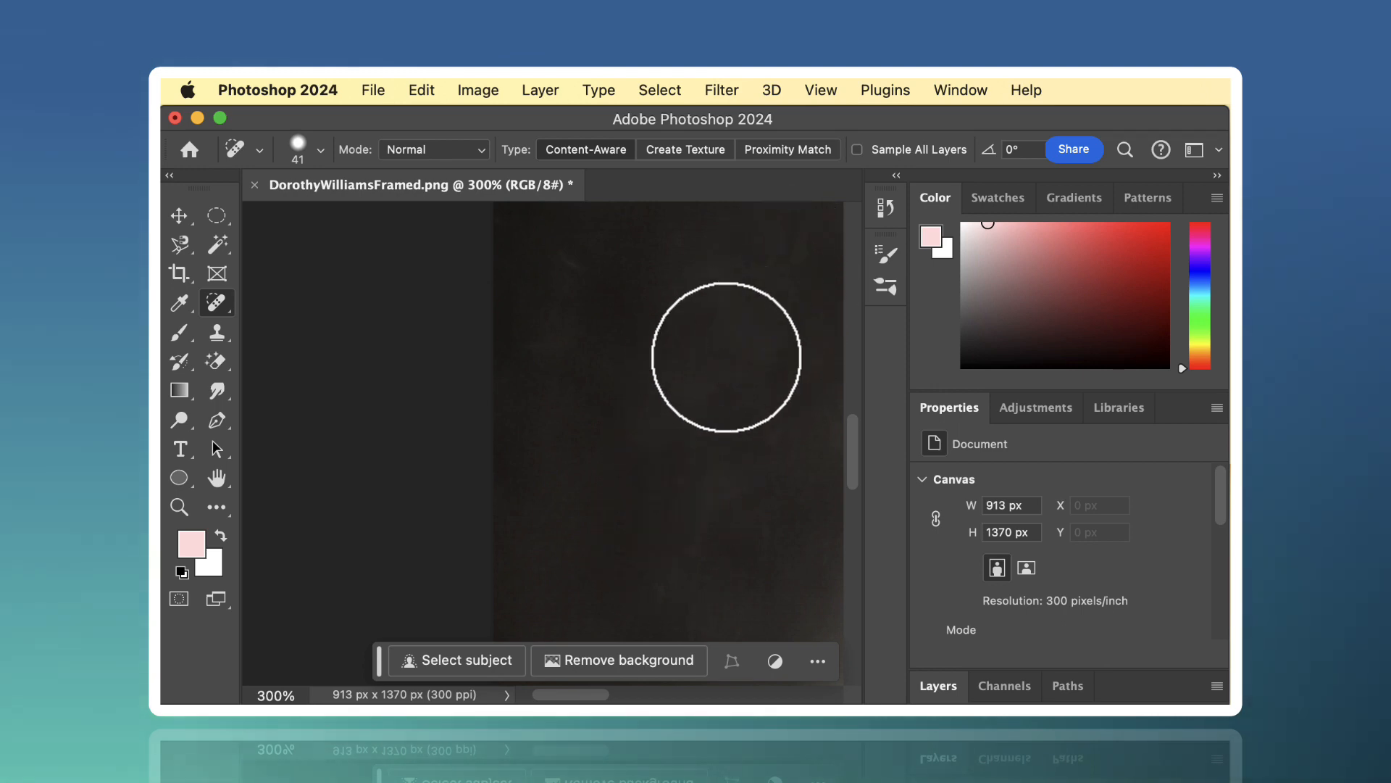
pyautogui.scroll(-3, 726, 356)
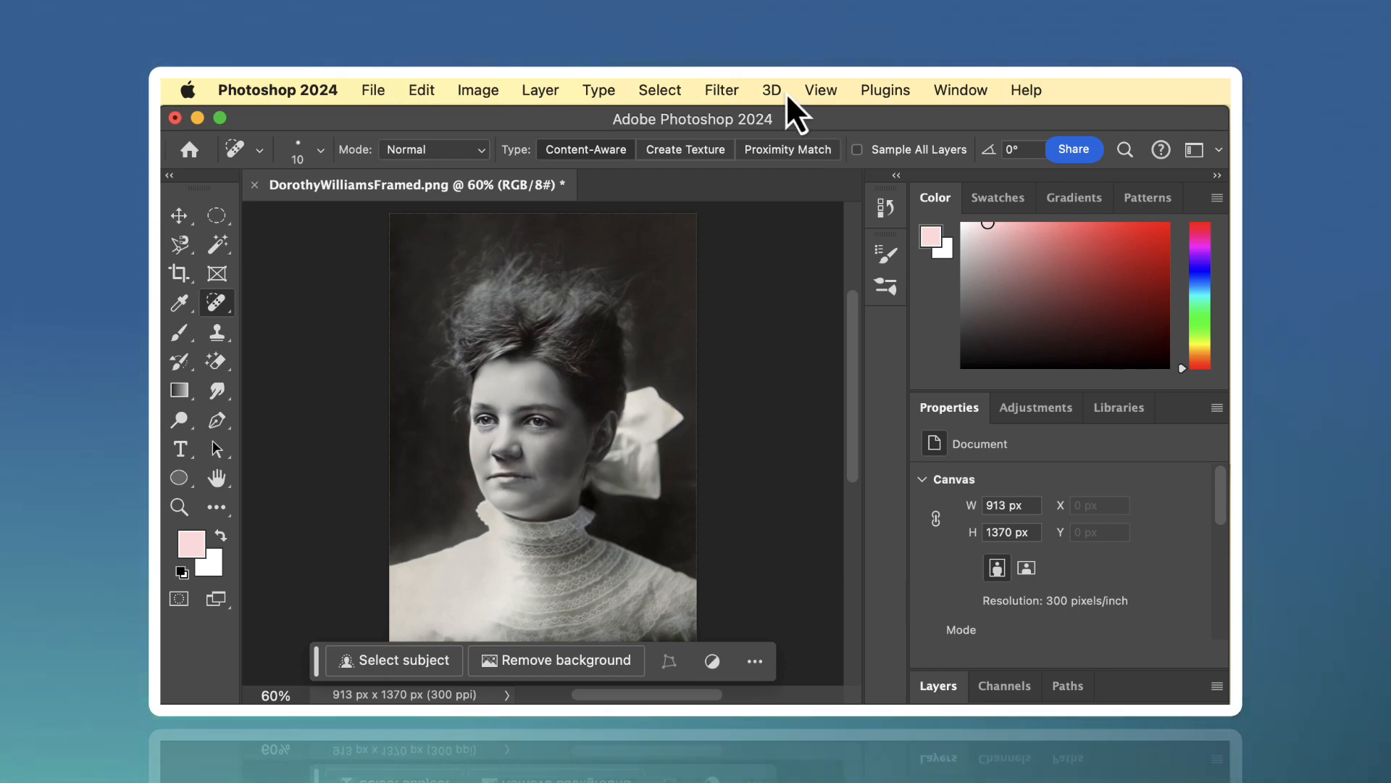
# - Enable the Colorize neural filter on the retouched portrait
pyautogui.click(722, 91)
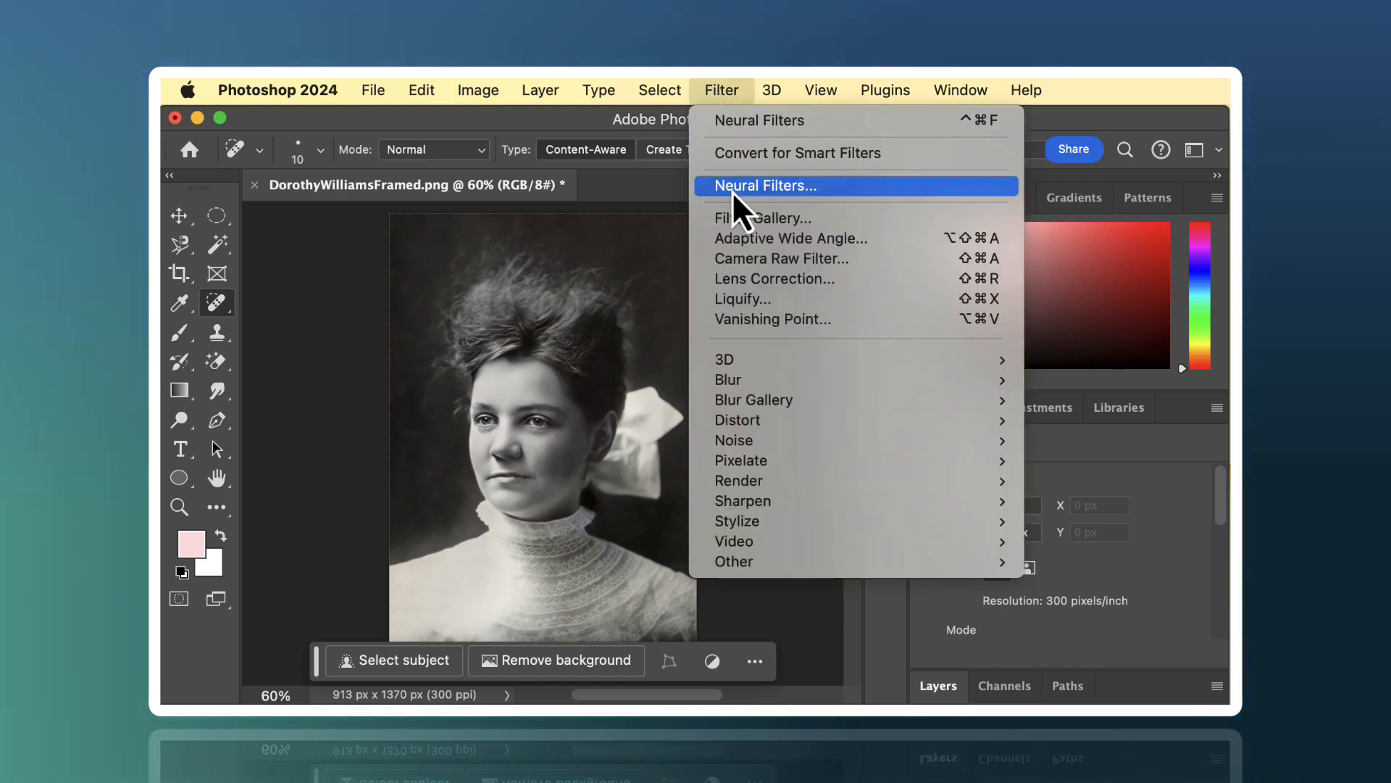
pyautogui.click(733, 190)
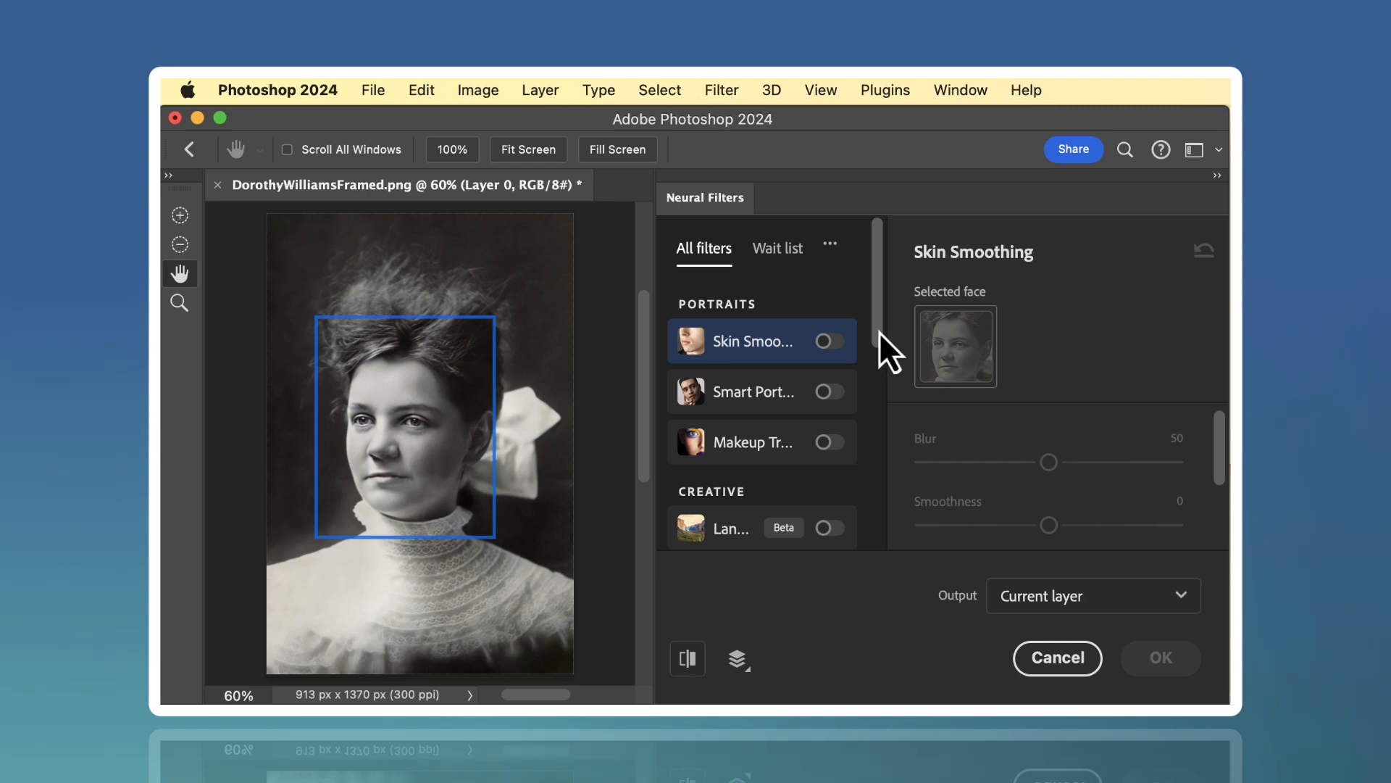
pyautogui.moveTo(879, 332); pyautogui.dragTo(877, 458)
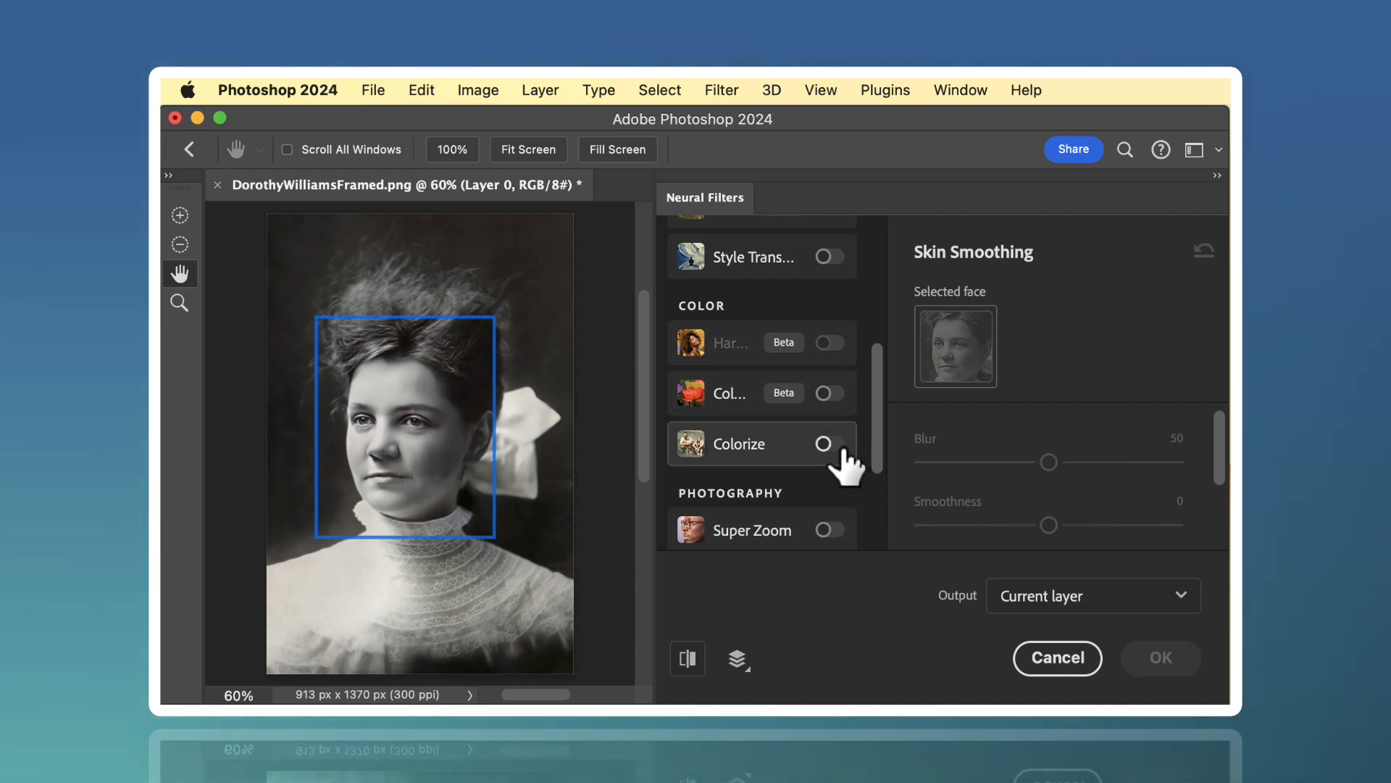
pyautogui.click(842, 448)
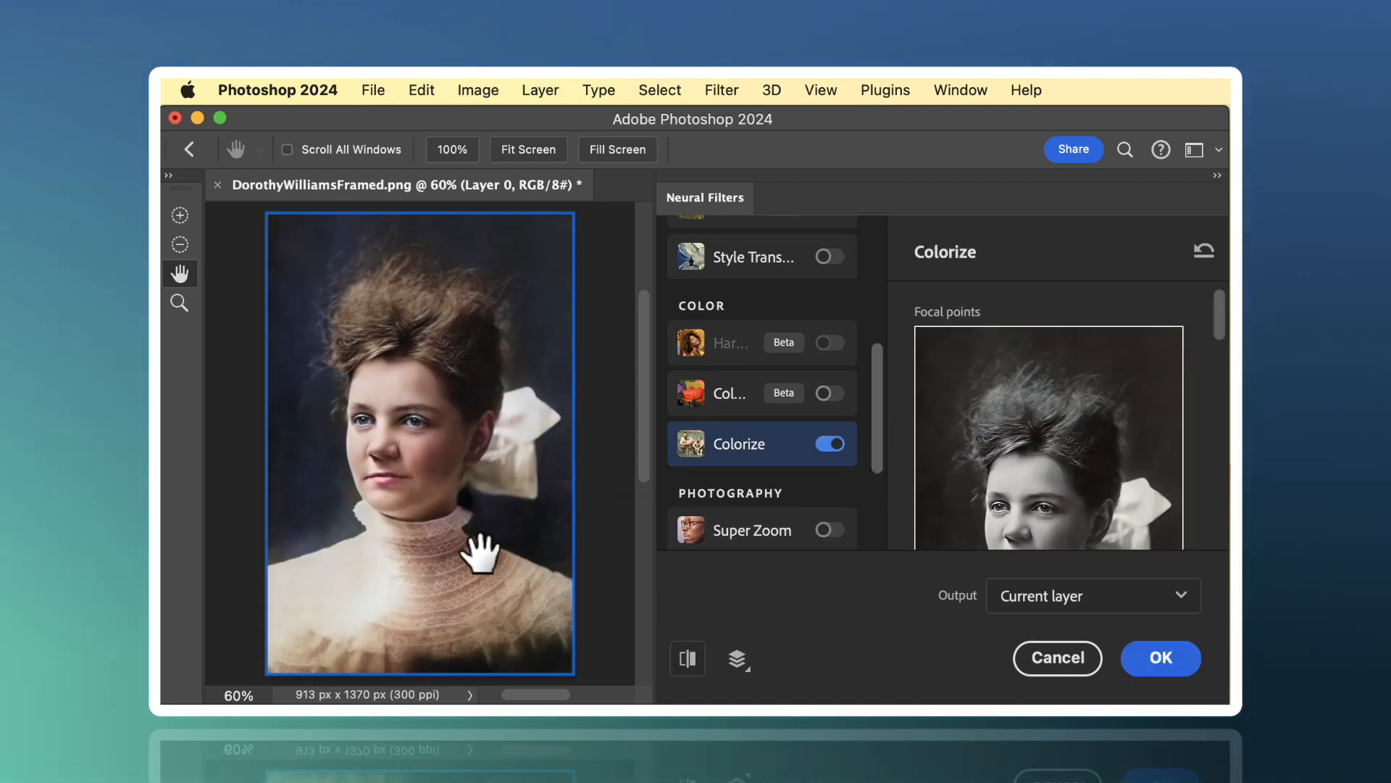
# - Lower the Colorize saturation to -24 and apply the filter to the current layer
pyautogui.scroll(-5, 1070, 403)
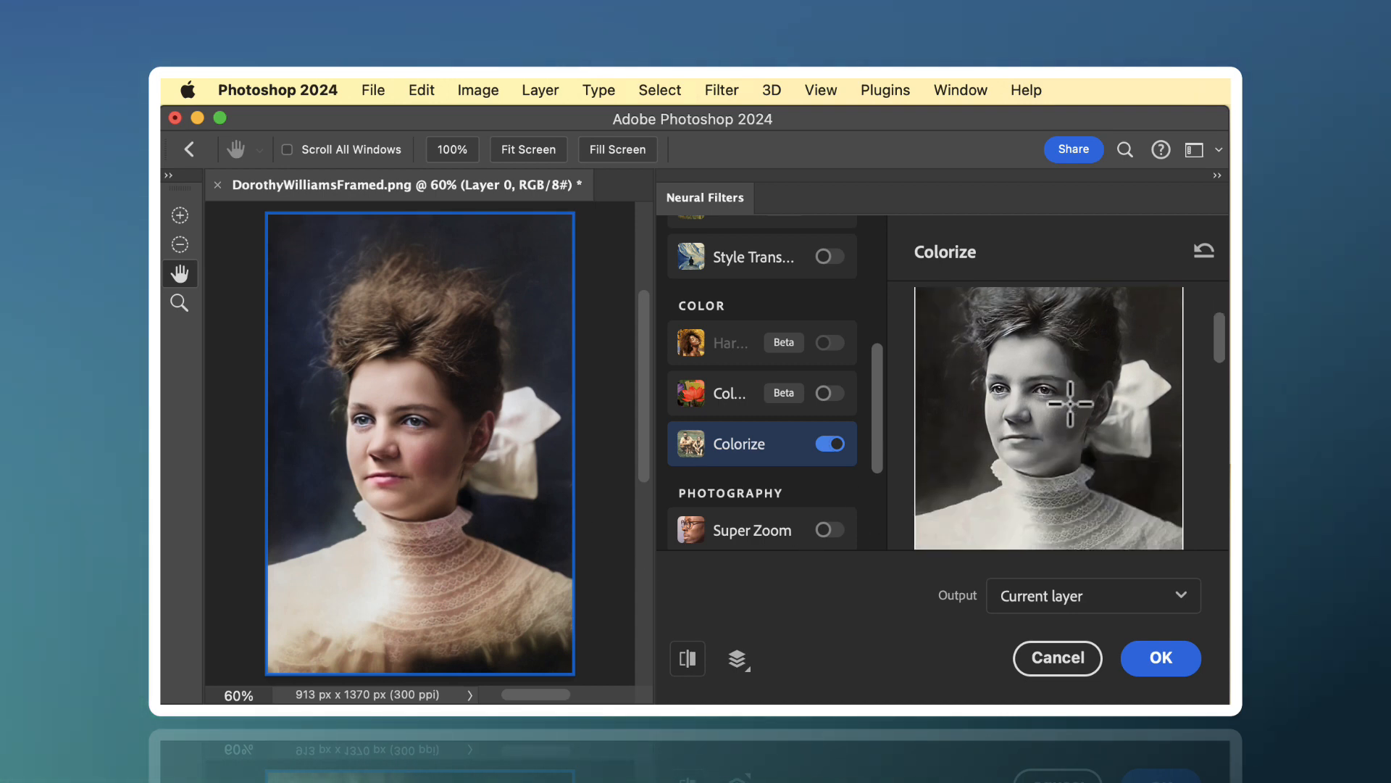
pyautogui.scroll(-4, 1070, 403)
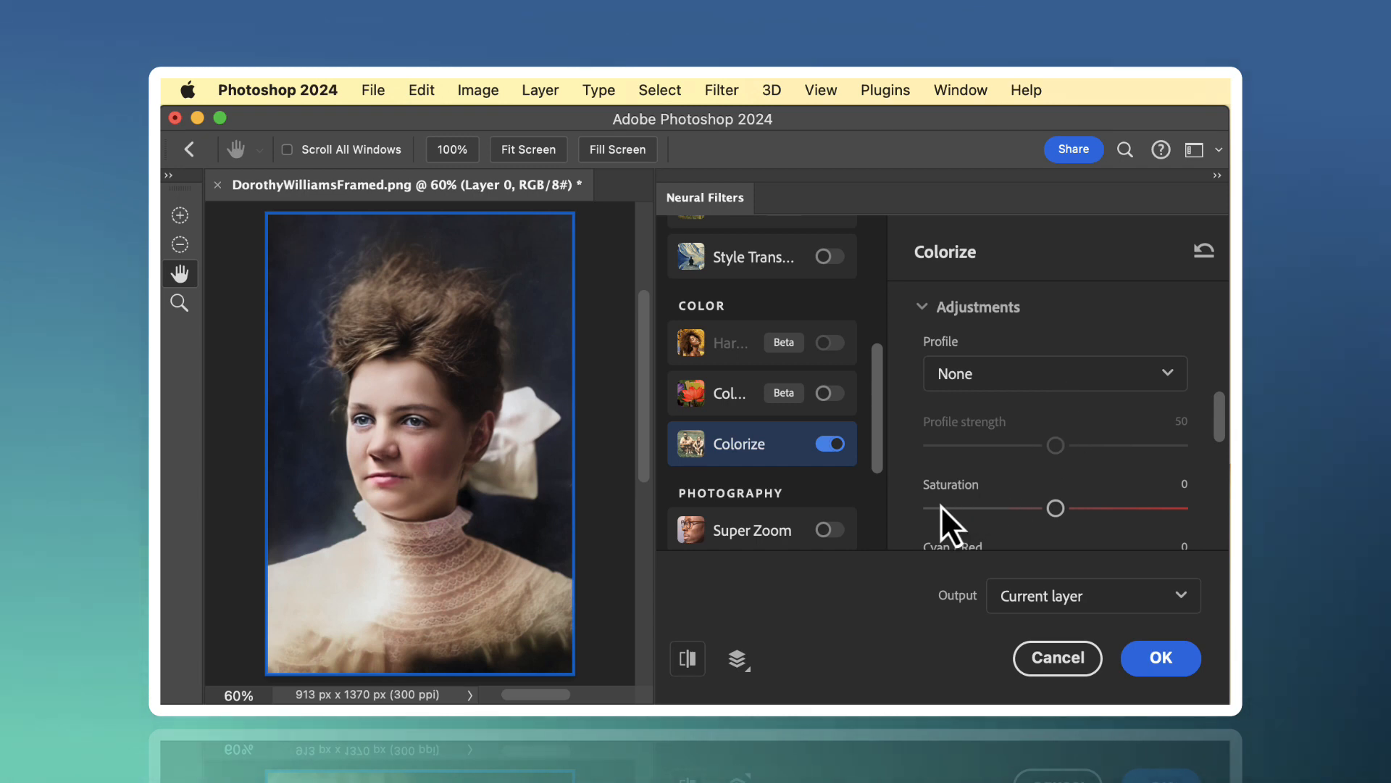
pyautogui.moveTo(1053, 508); pyautogui.dragTo(998, 511)
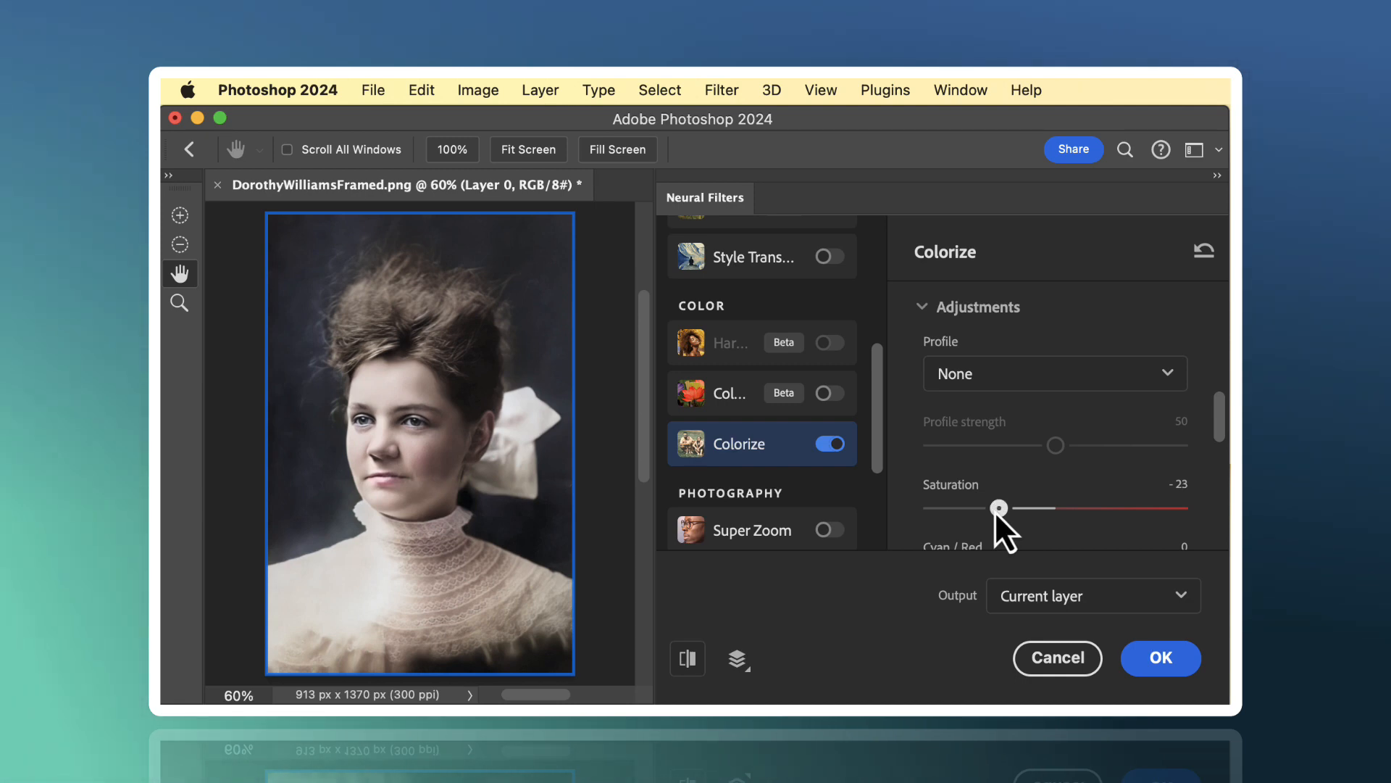
pyautogui.moveTo(994, 511); pyautogui.dragTo(994, 511)
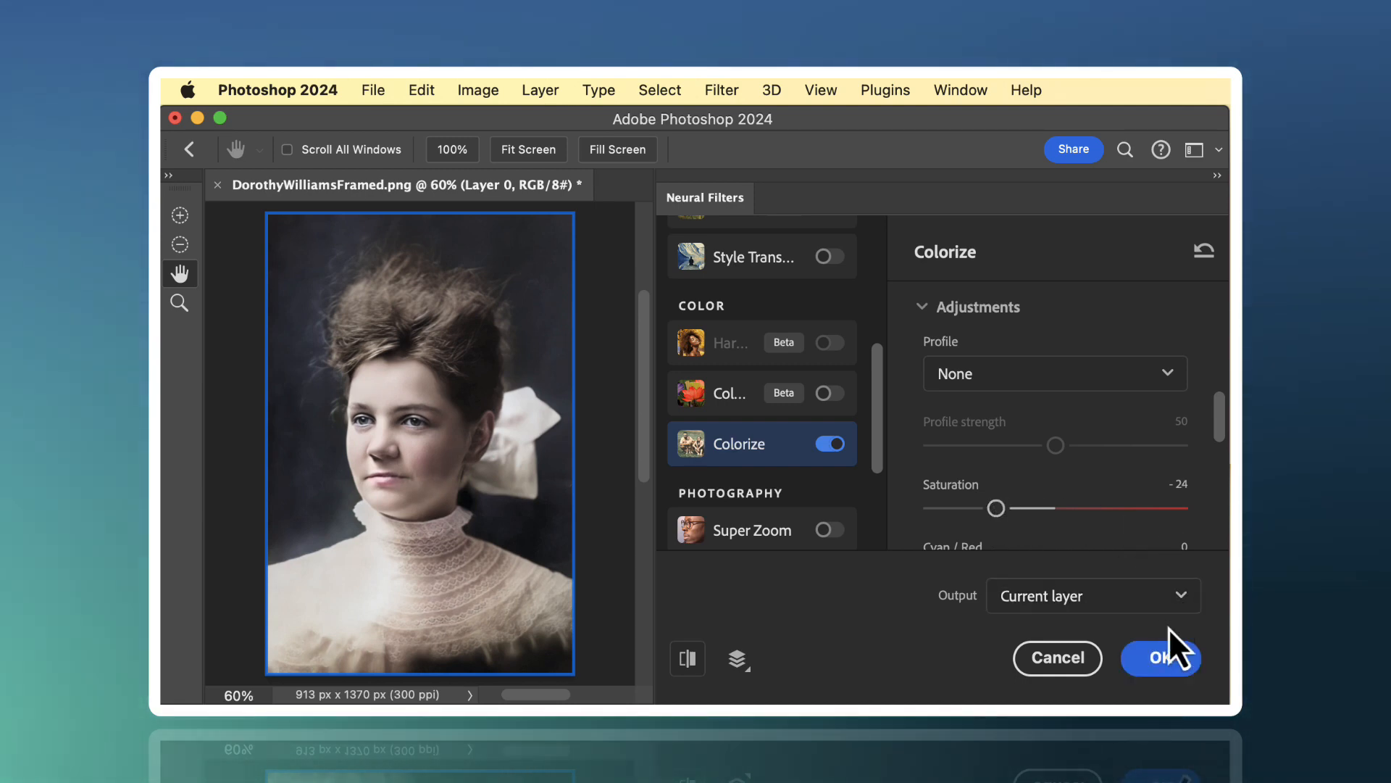
pyautogui.click(1162, 658)
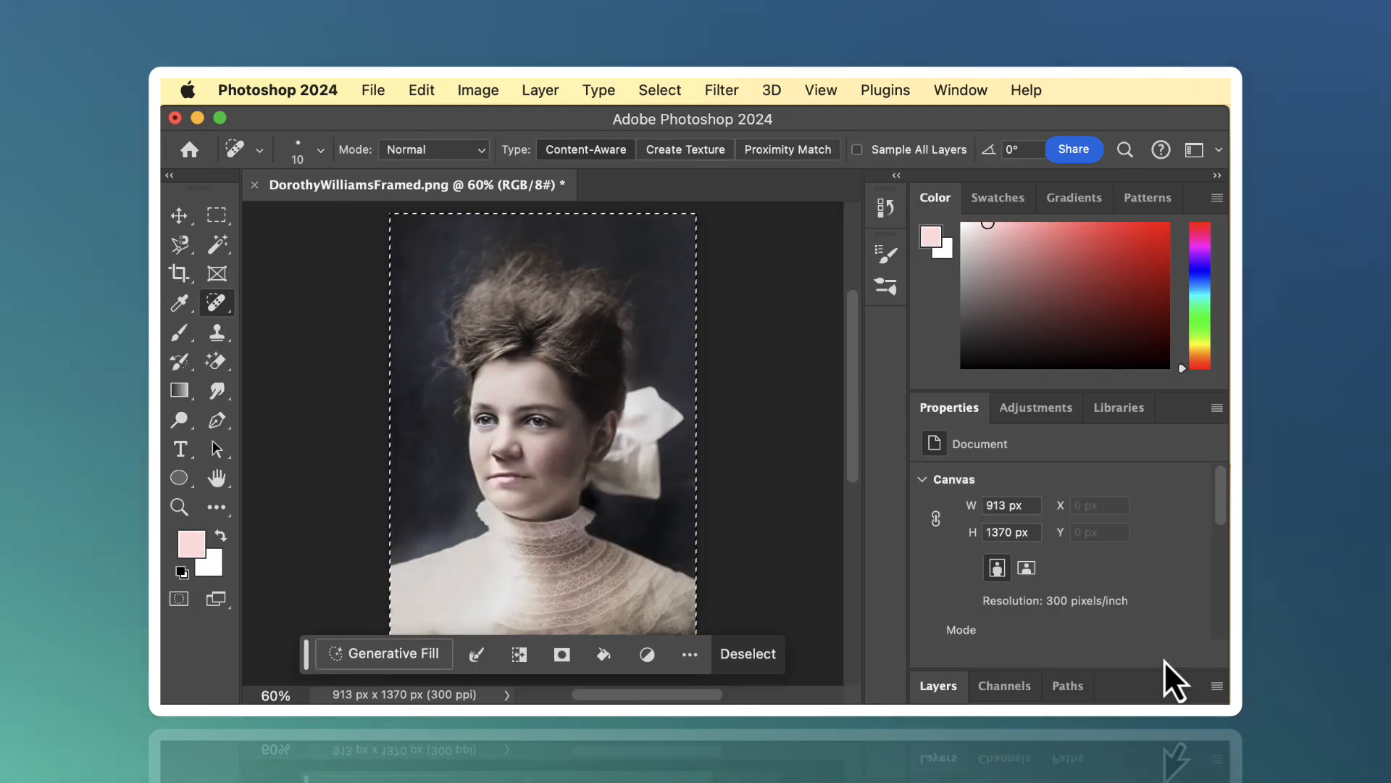